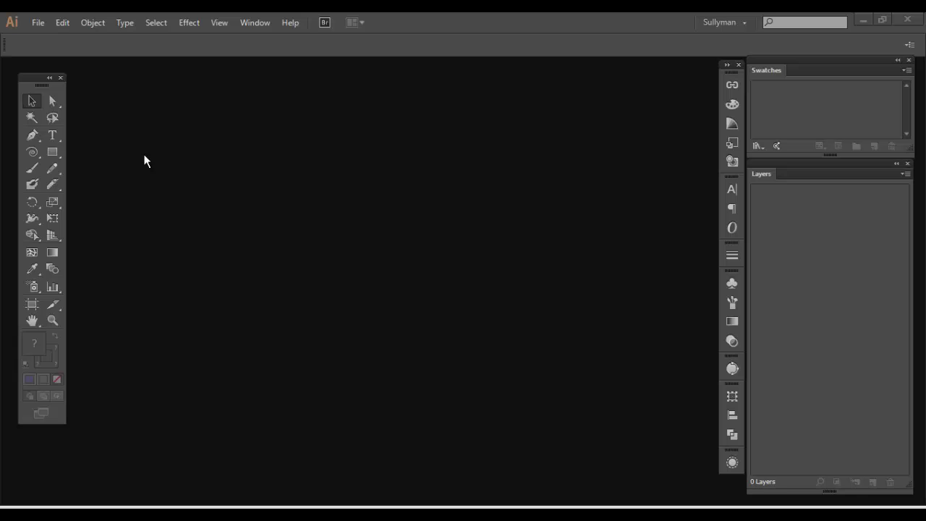
Start a new document, keeping the default profile and a single artboard.
click(35, 22)
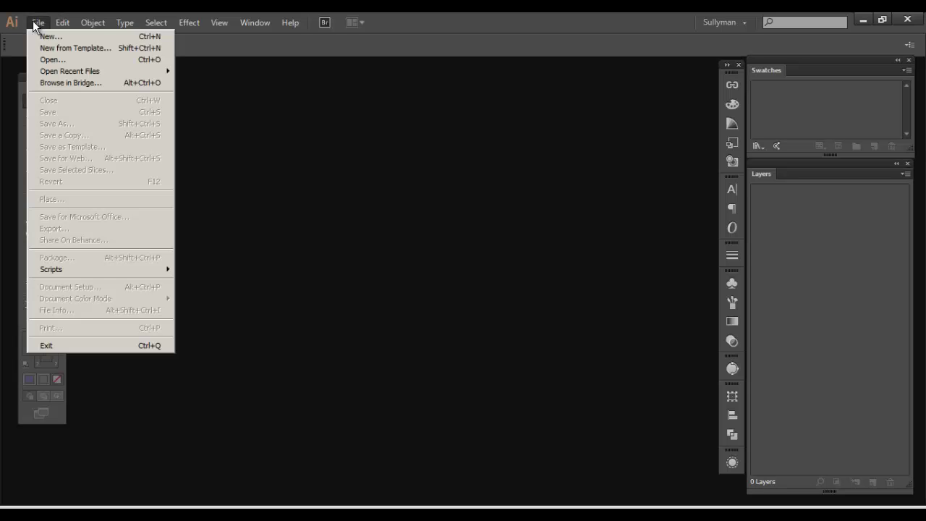
click(50, 36)
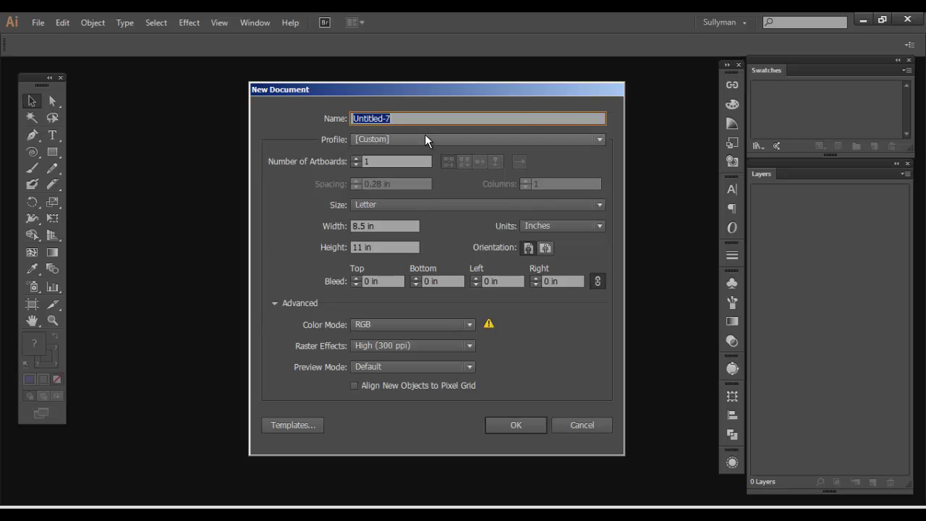
click(389, 138)
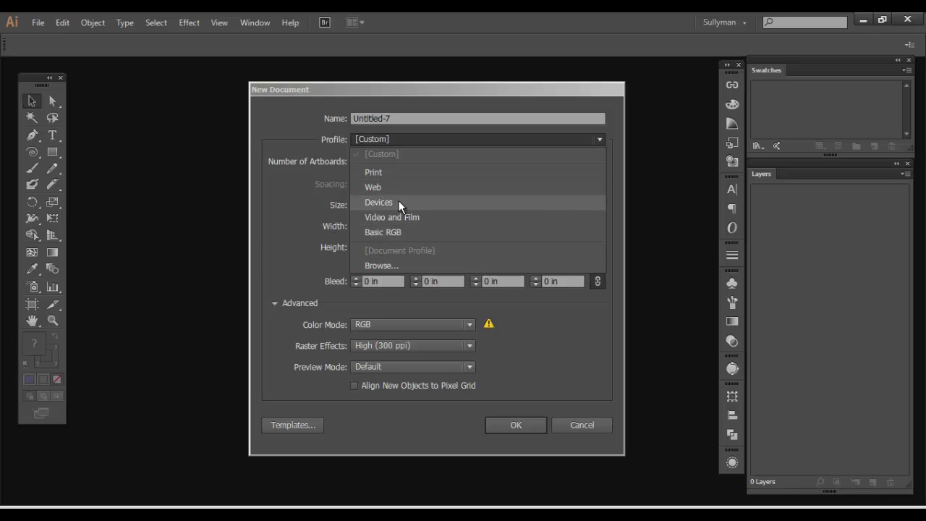
click(289, 203)
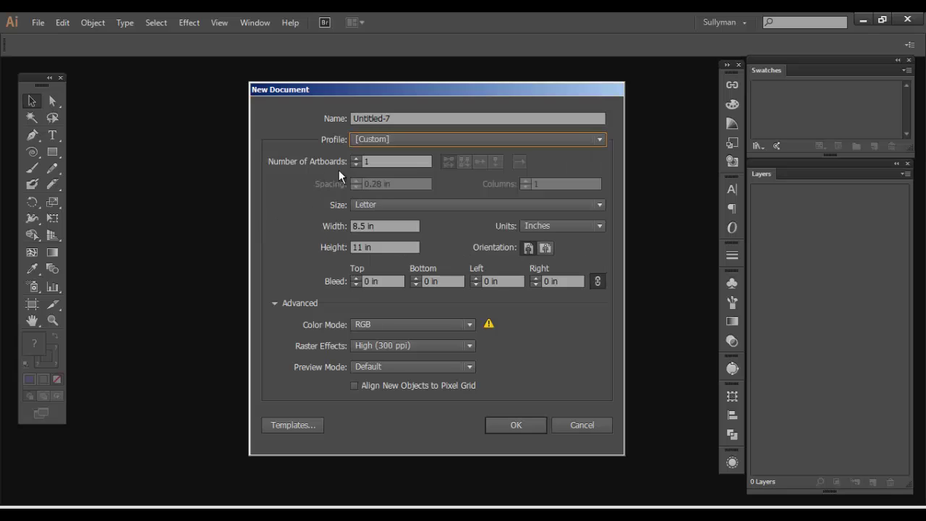
click(356, 159)
click(356, 159)
click(356, 158)
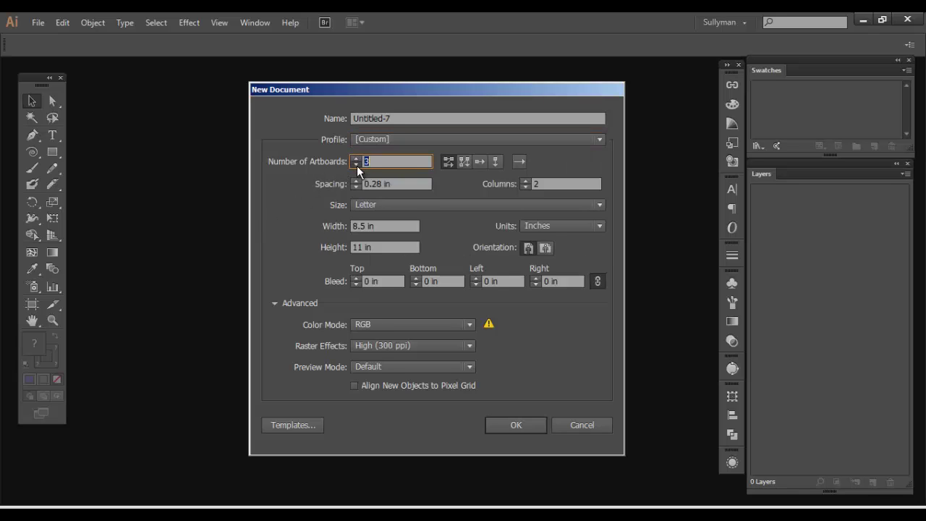
click(357, 165)
click(356, 166)
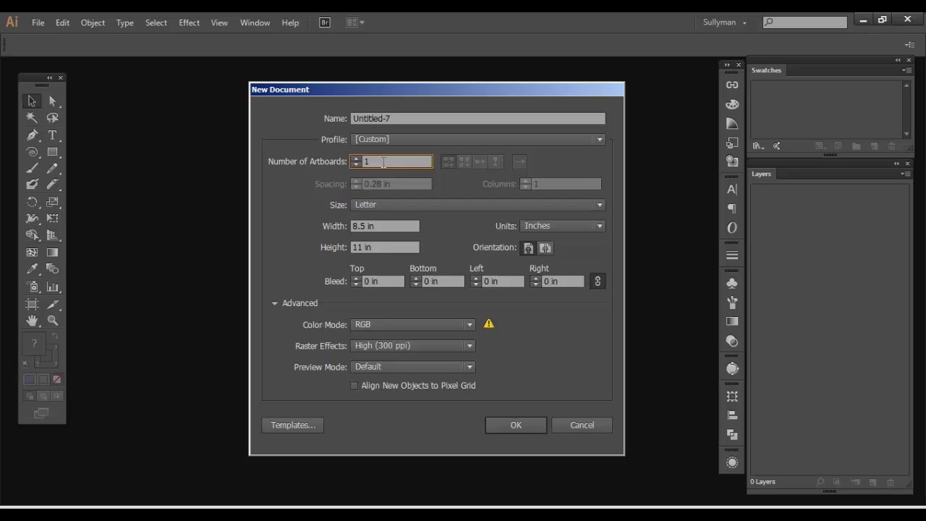
Keep Letter page size and Inches units, then create the document.
click(392, 204)
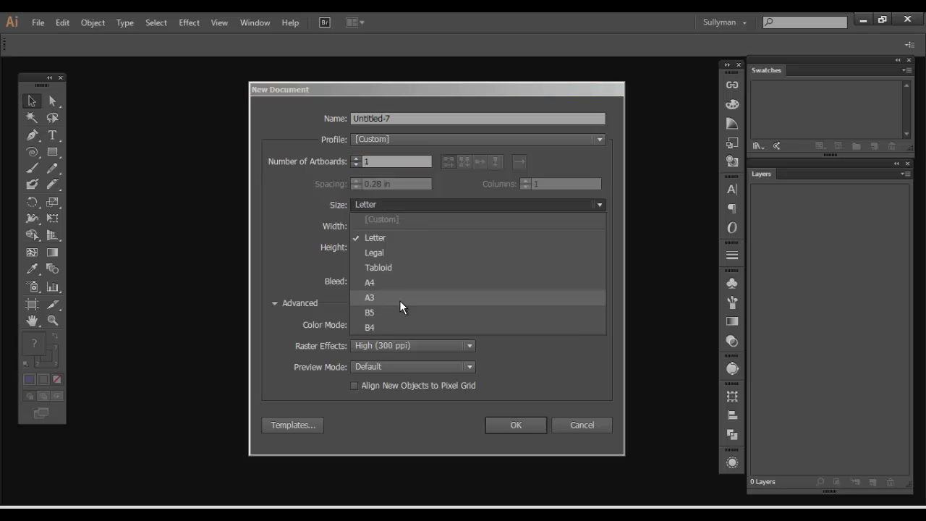
click(355, 226)
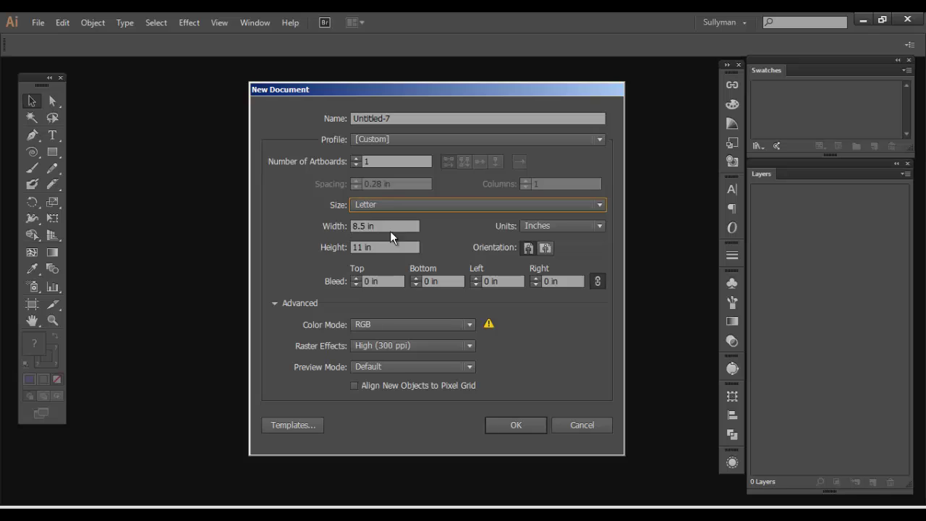
click(587, 227)
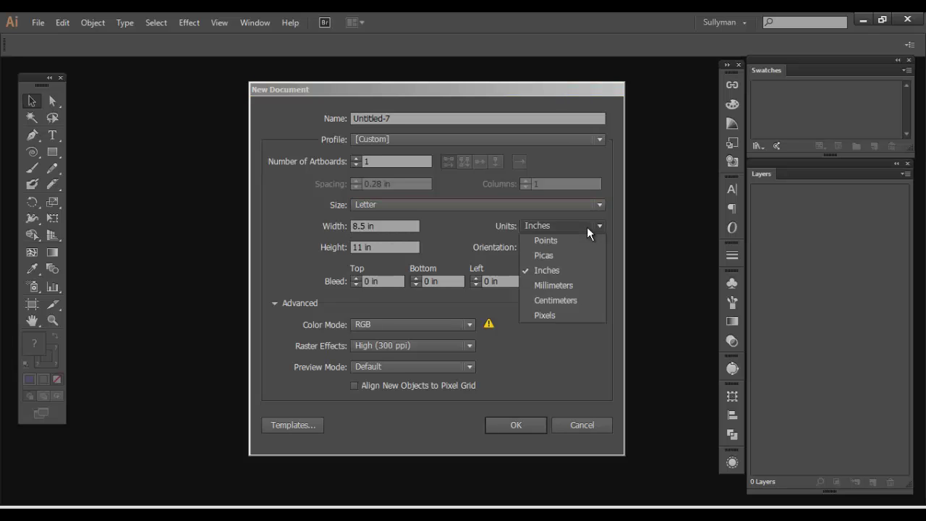
click(481, 225)
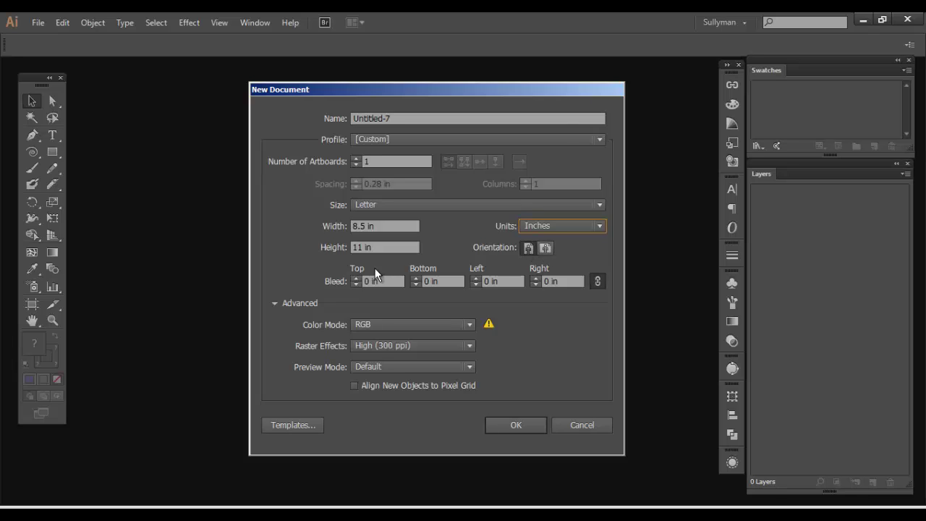
click(275, 303)
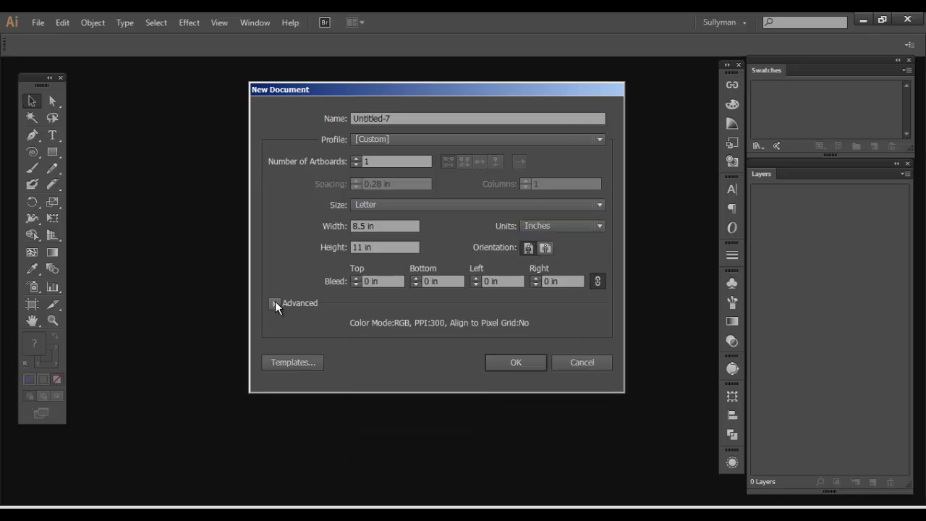
click(275, 303)
click(275, 304)
click(275, 304)
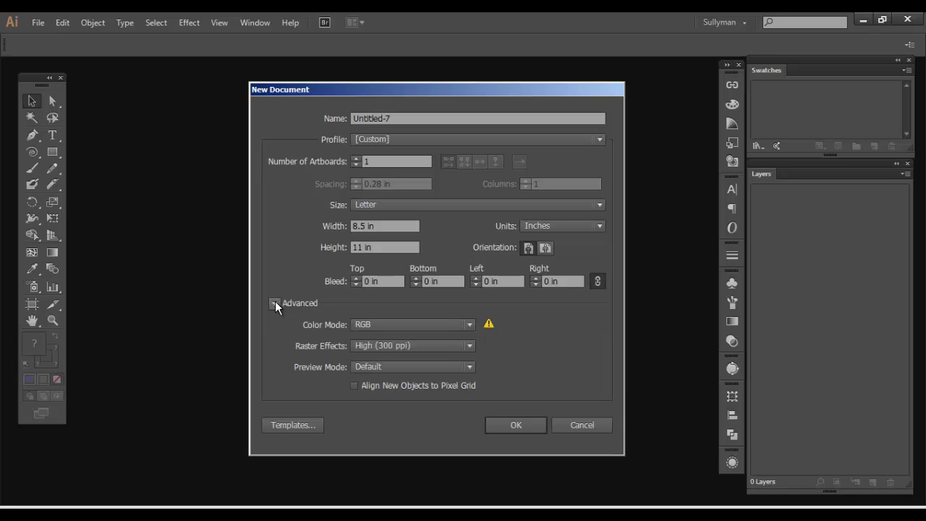
click(518, 425)
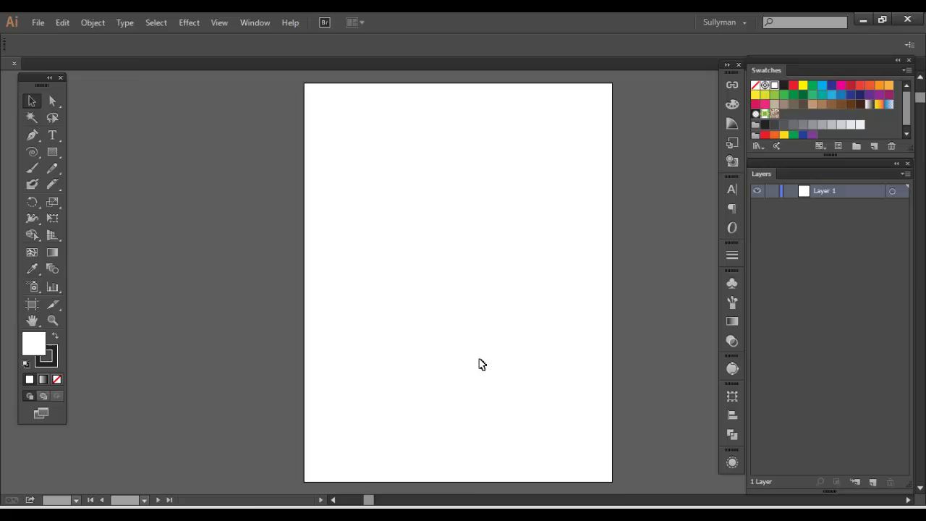
drag(447, 227, 404, 218)
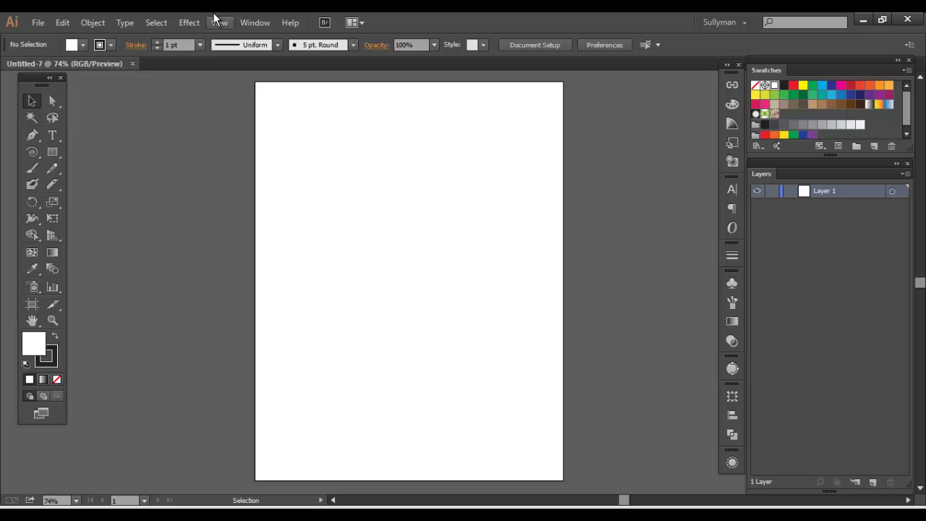
click(217, 22)
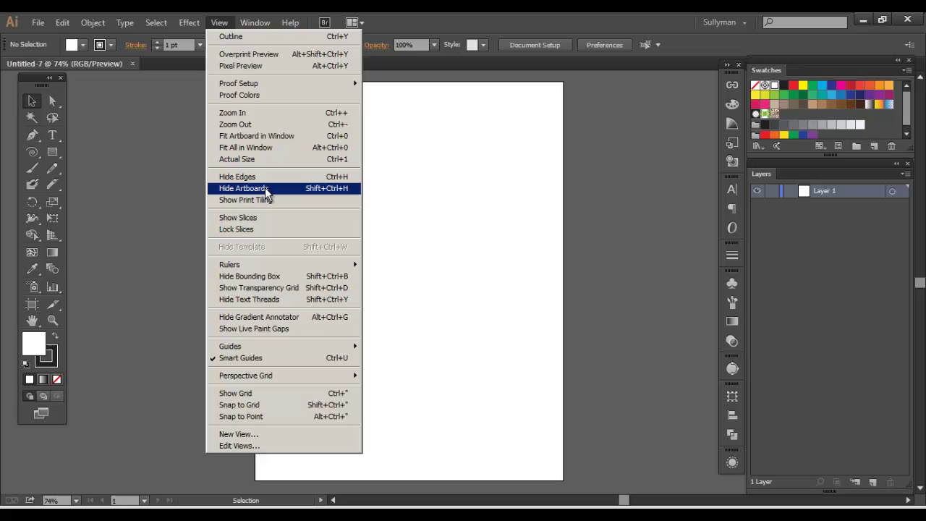
click(244, 189)
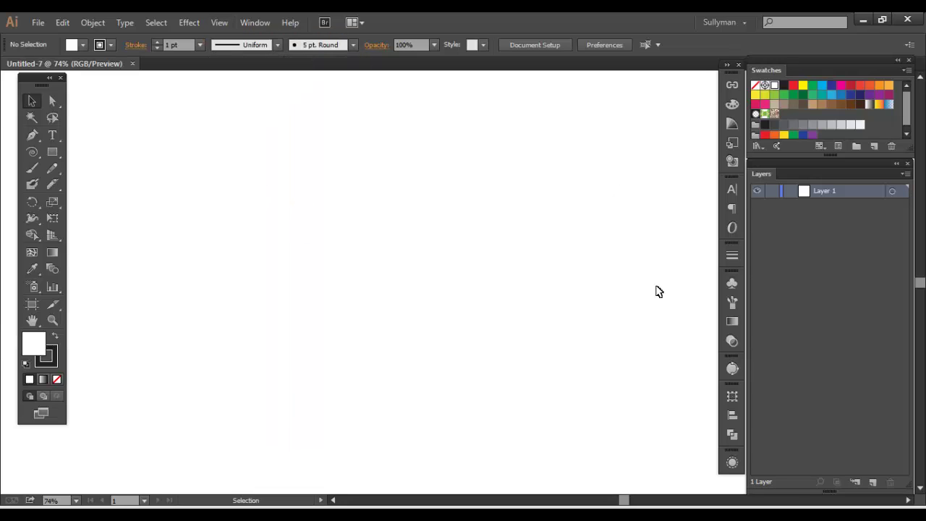
click(226, 24)
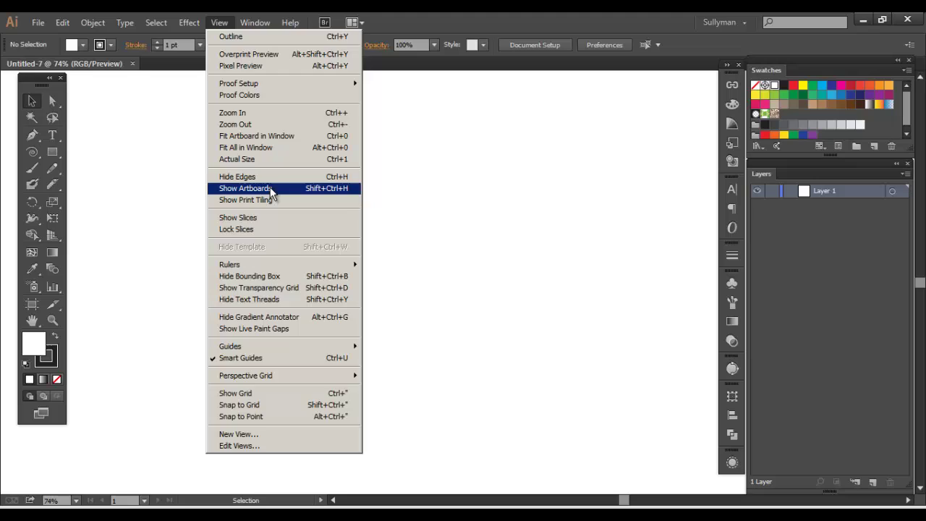
click(246, 188)
click(219, 24)
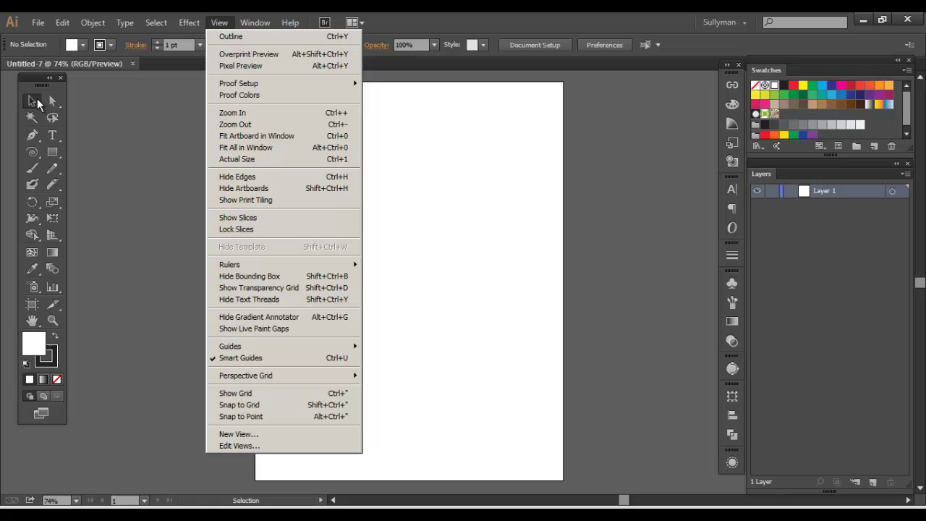
Draw a yellow 1.24 in square near the artboard's upper left.
click(138, 147)
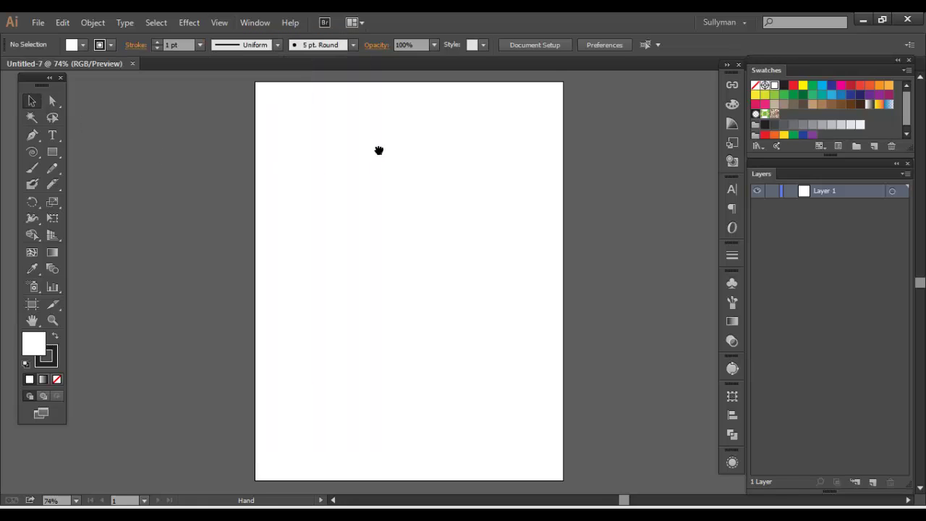
drag(379, 149, 356, 149)
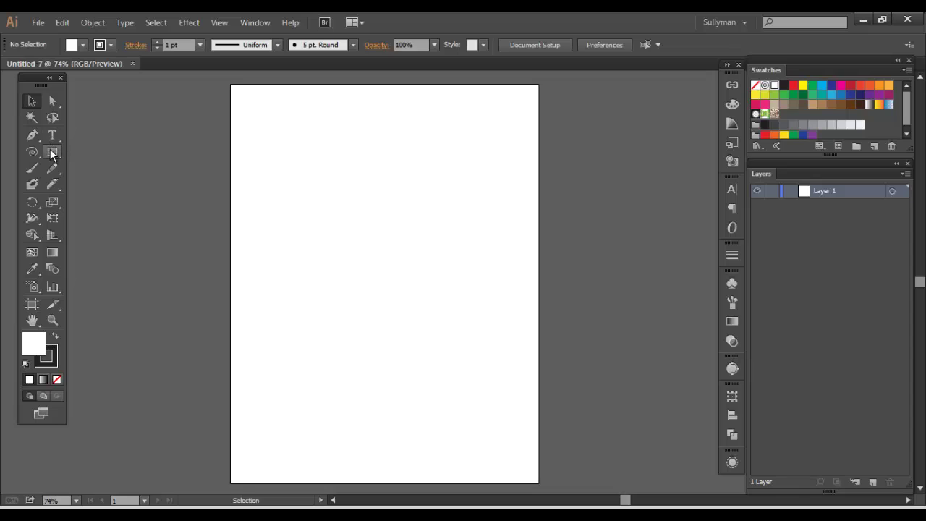
drag(51, 152, 96, 153)
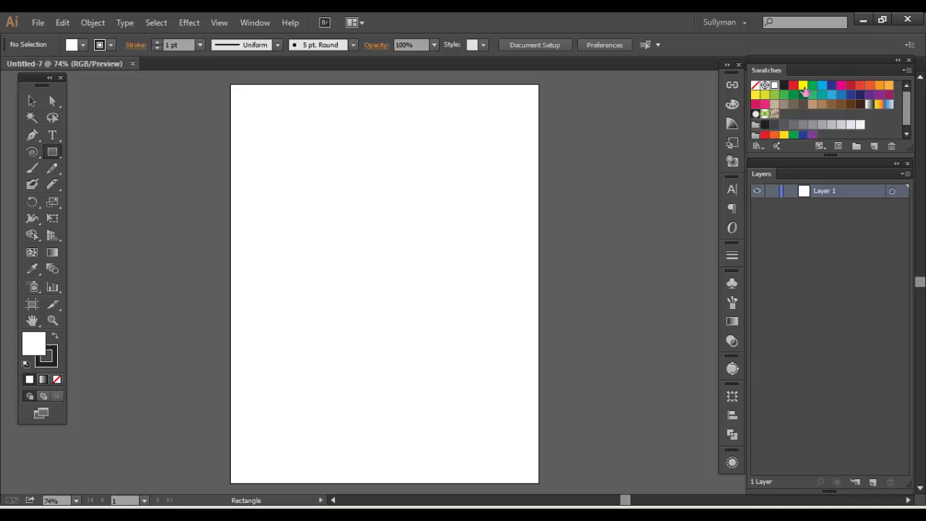
click(803, 86)
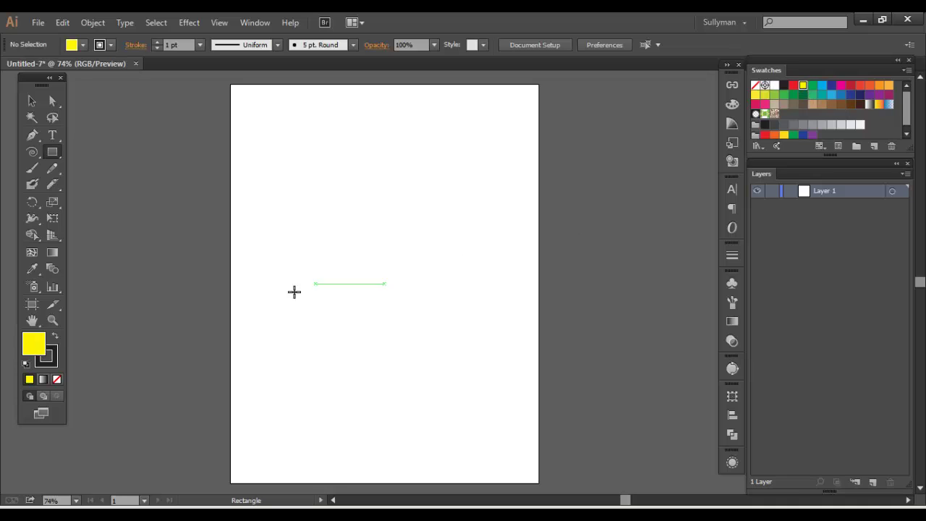
click(53, 358)
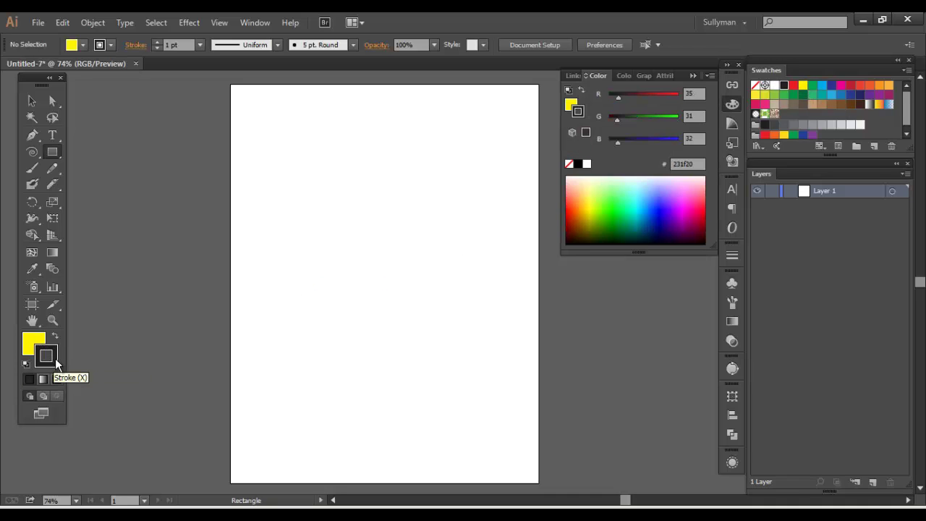
mouse_move(273, 144)
mouse_down()
mouse_move(407, 256)
mouse_move(316, 168)
mouse_move(376, 253)
mouse_up()
click(32, 101)
drag(298, 175, 306, 130)
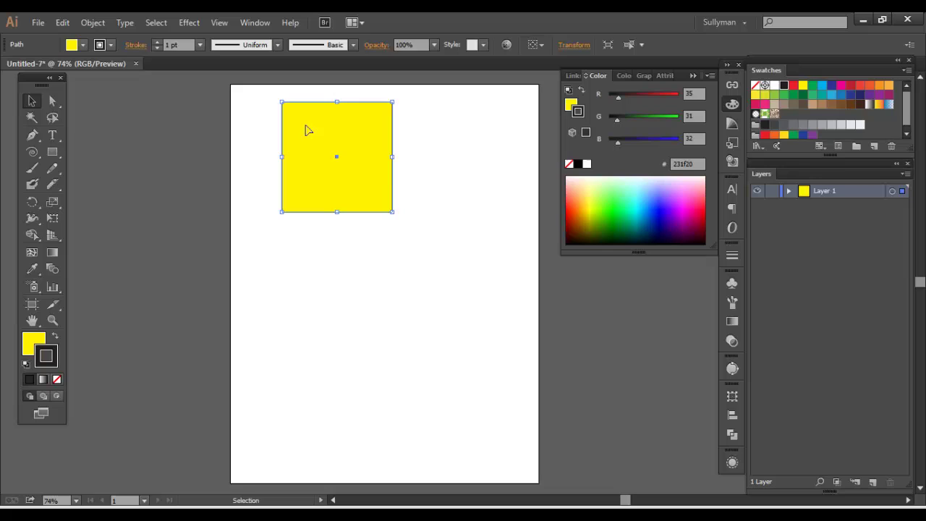
Give the square a 9 pt outline, shift it slightly left and down, and deselect.
click(157, 42)
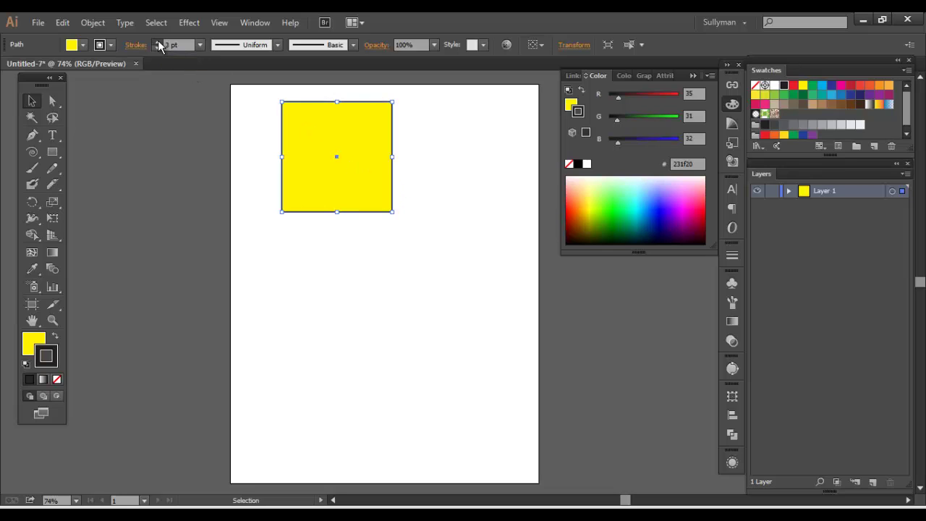
click(157, 42)
click(157, 42)
click(157, 41)
click(157, 42)
click(157, 42)
click(157, 42)
click(157, 42)
click(207, 155)
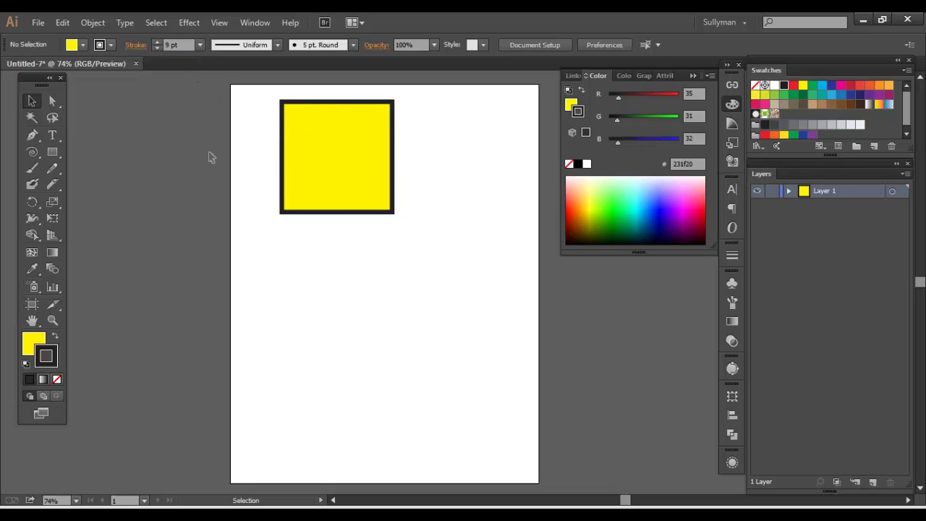
drag(346, 168, 329, 174)
click(89, 206)
click(58, 148)
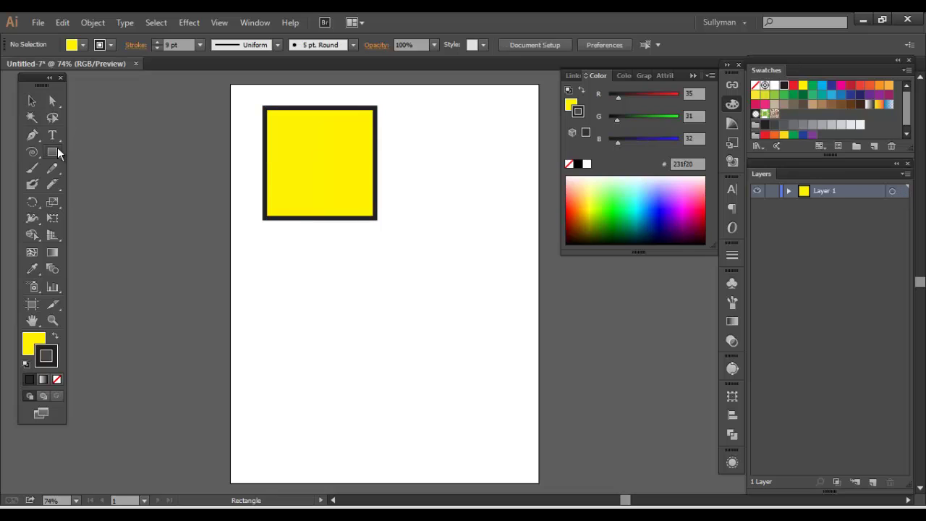
Draw an ellipse in the lower page with red fill and green outline.
click(120, 186)
mouse_move(462, 380)
mouse_down()
mouse_move(396, 320)
mouse_move(336, 290)
mouse_move(292, 290)
mouse_up()
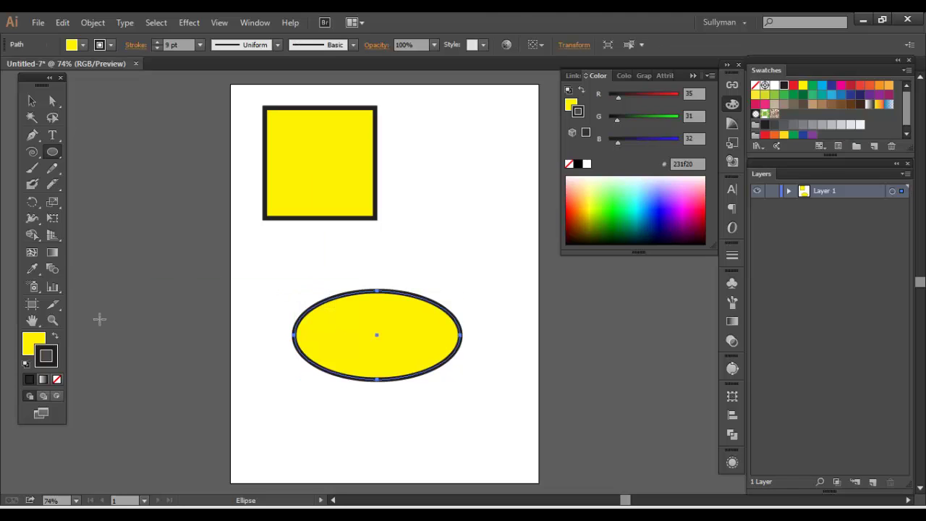
click(32, 343)
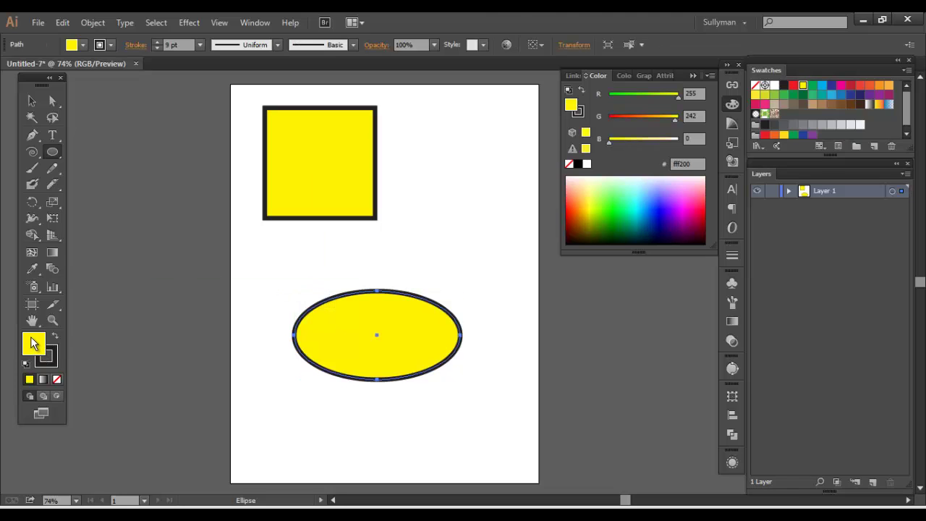
click(852, 86)
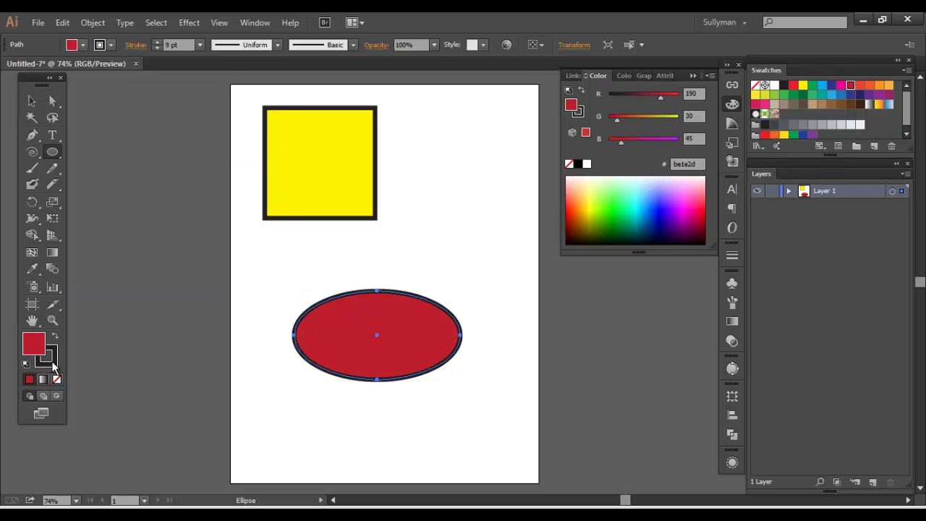
click(51, 362)
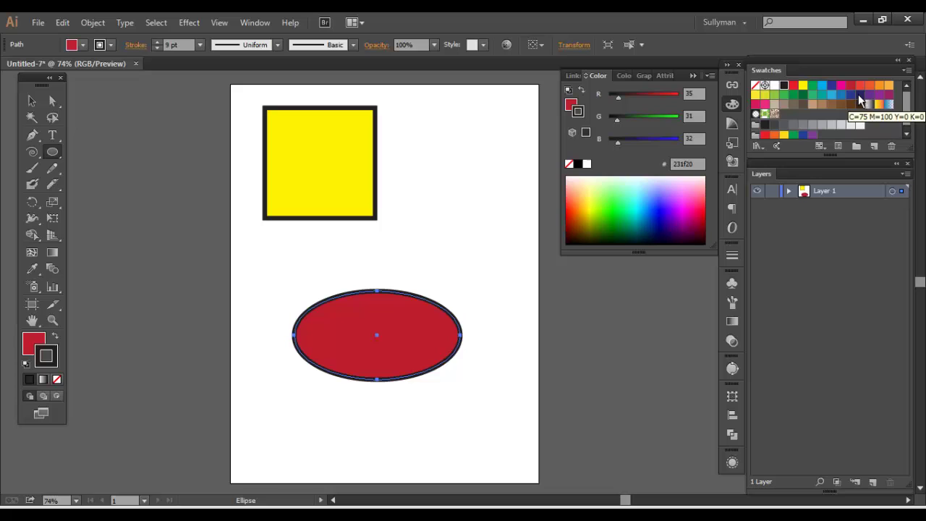
click(812, 87)
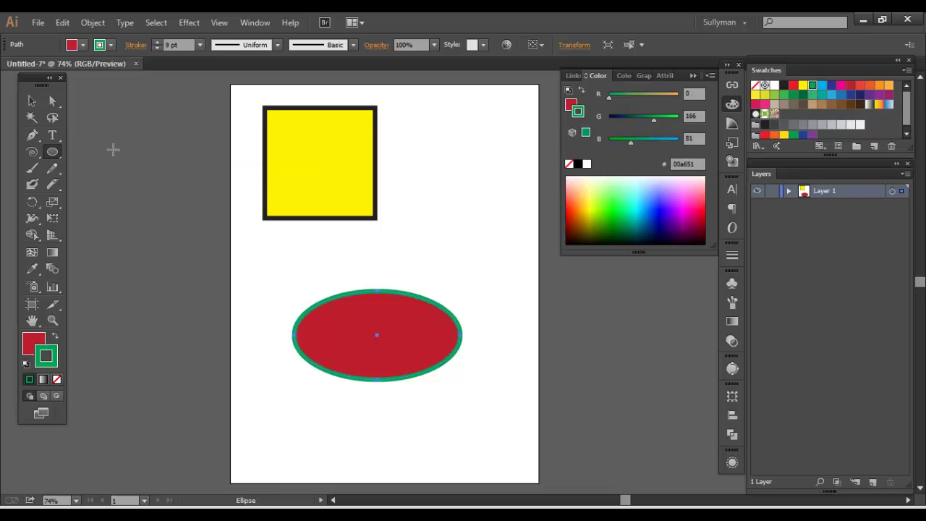
Move the ellipse up just below the yellow square and deselect it.
click(31, 101)
drag(426, 367, 388, 308)
click(366, 436)
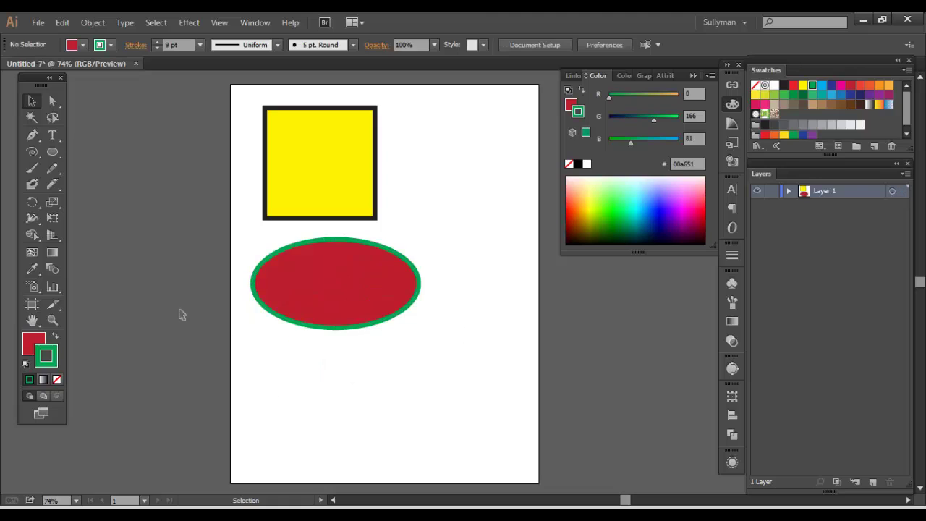
click(55, 151)
drag(58, 149, 109, 218)
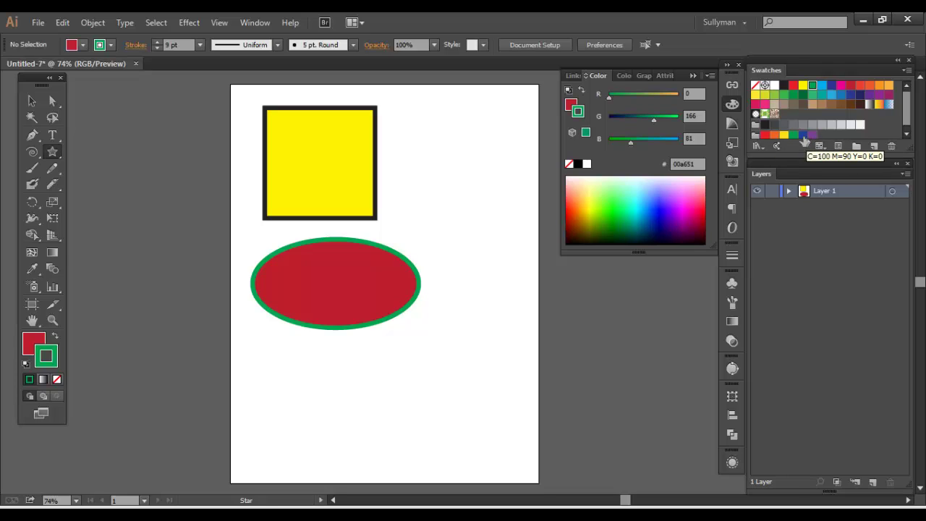
Draw a five-pointed star with cyan fill and dark blue outline on the lower page.
click(804, 136)
click(34, 343)
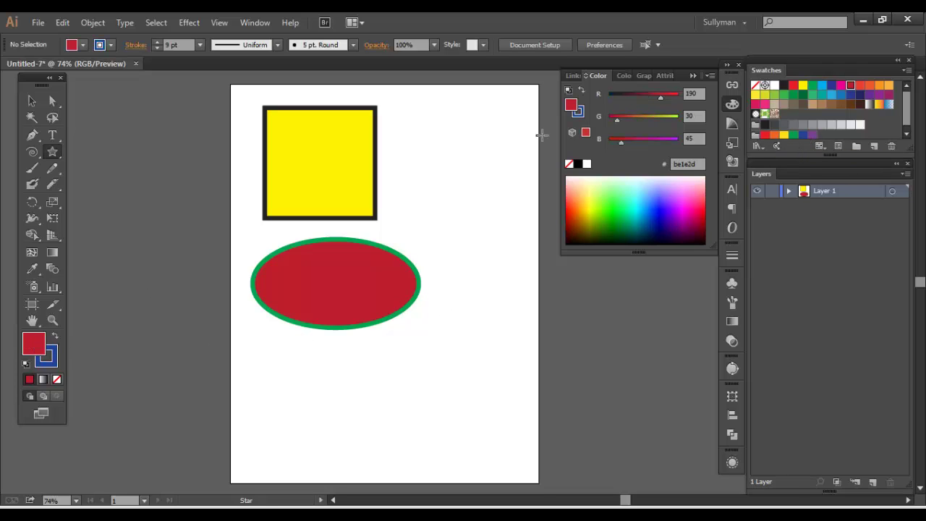
click(824, 86)
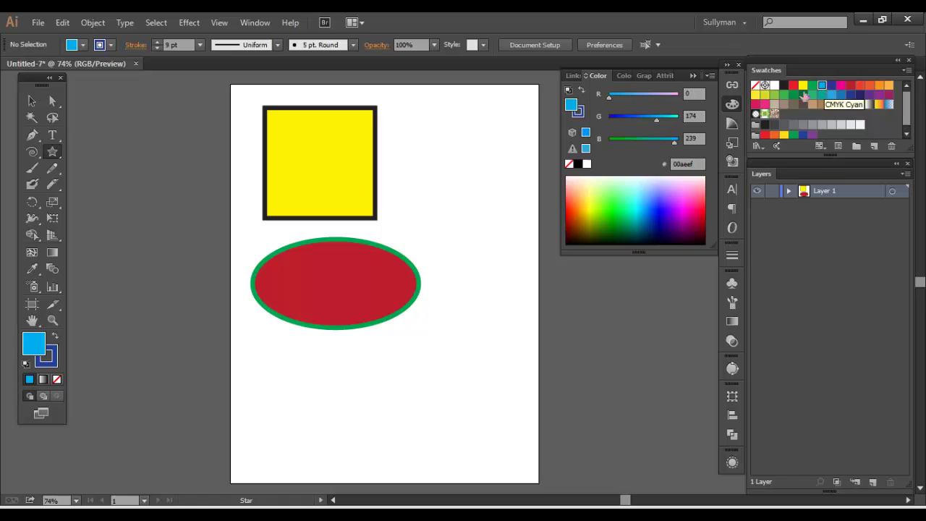
drag(481, 436, 400, 411)
key(Down)
key(Down)
key(Down)
key(Down)
key(Down)
key(Down)
key(Down)
key(Down)
key(Down)
key(Down)
key(Down)
key(Down)
key(Down)
key(Down)
key(Up)
key(Up)
key(Up)
key(Up)
key(Up)
key(Up)
key(Down)
key(Down)
key(Down)
key(Down)
key(Down)
key(Down)
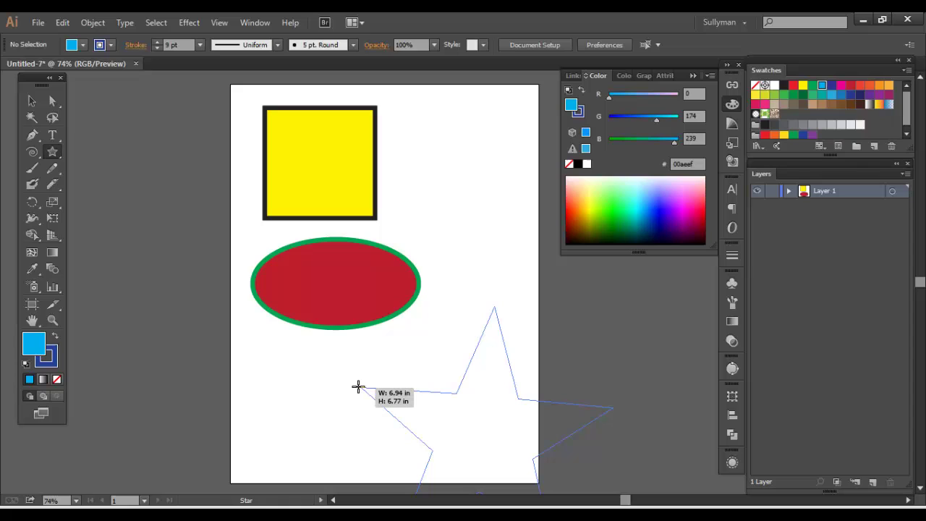
drag(358, 387, 353, 391)
Shrink the star and move it to the top right beside the yellow square.
click(32, 100)
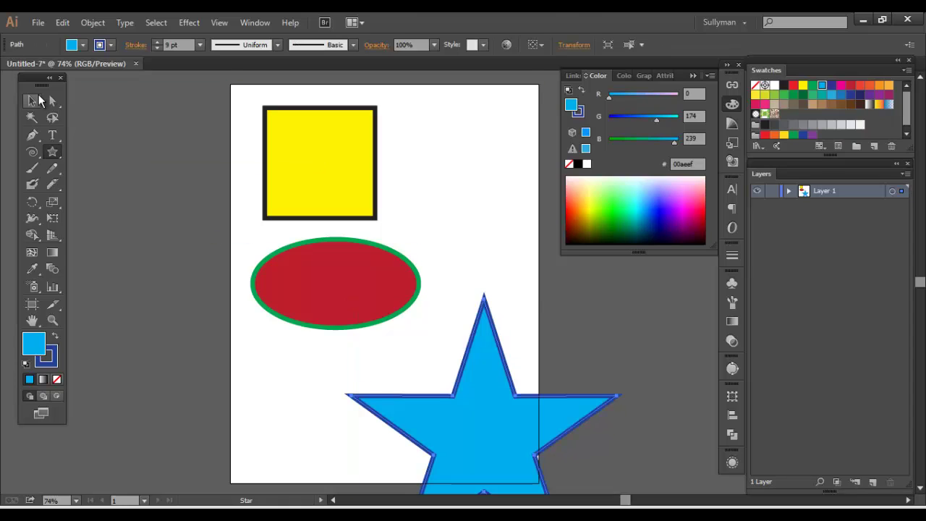
drag(478, 405, 460, 322)
click(32, 100)
drag(337, 244, 445, 351)
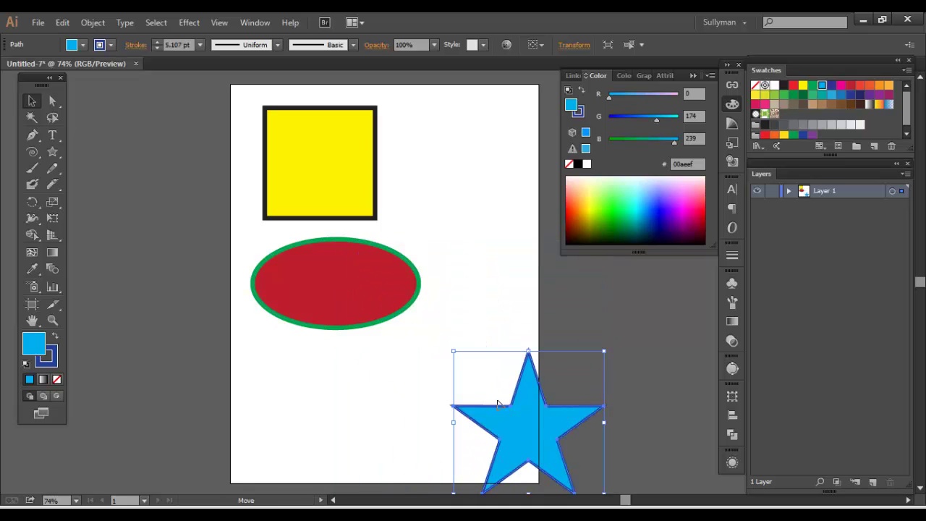
drag(522, 412, 472, 161)
click(458, 243)
click(475, 258)
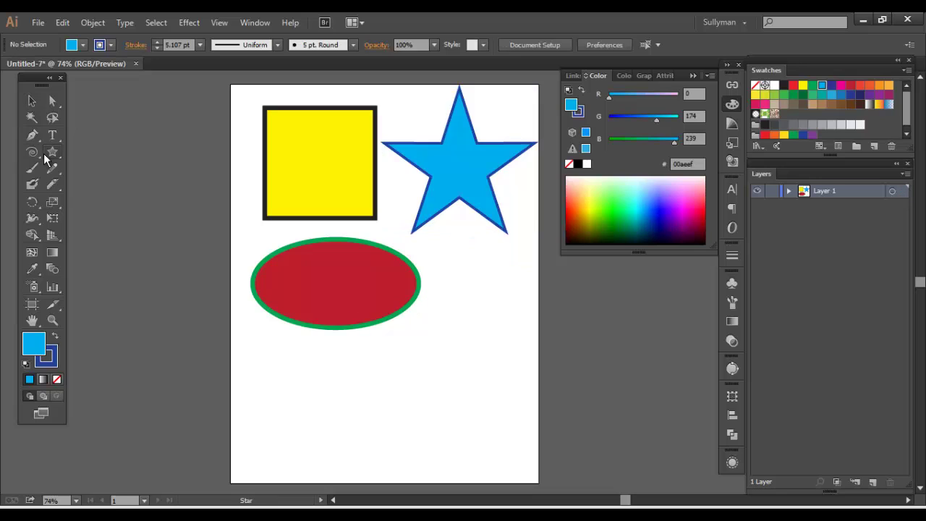
Choose the Pen tool with green fill and dark green outline.
click(31, 152)
click(32, 154)
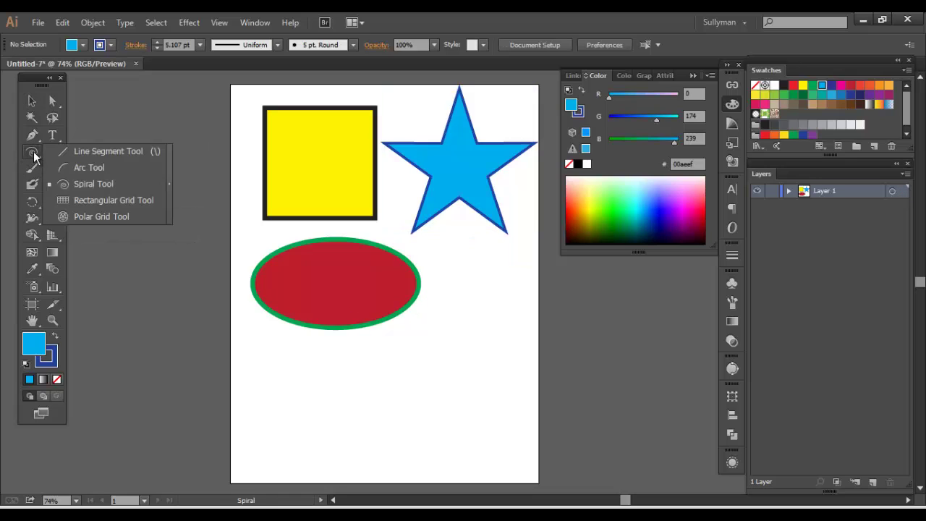
click(32, 136)
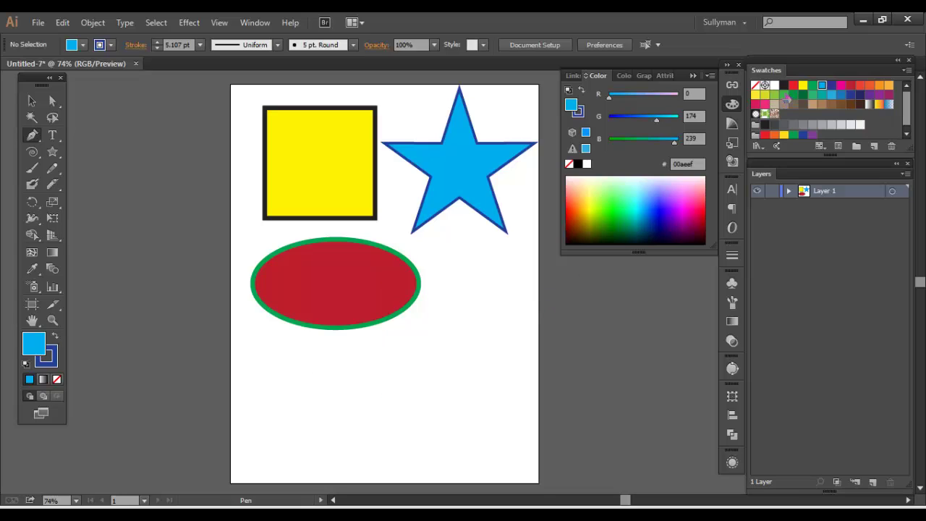
click(785, 96)
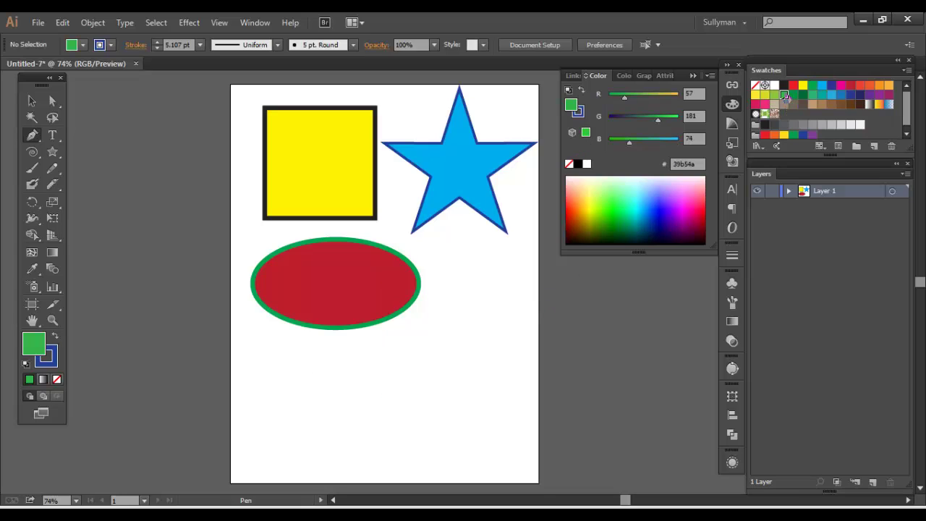
key(x)
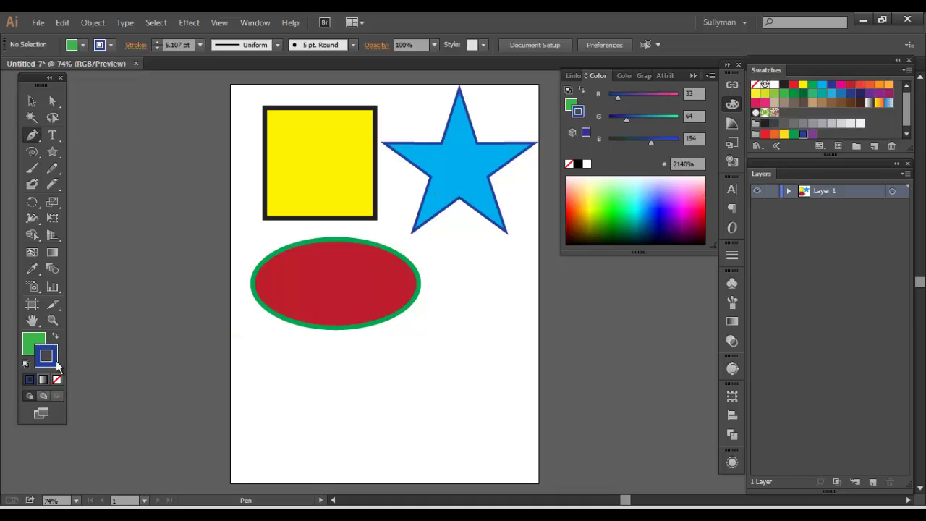
click(804, 94)
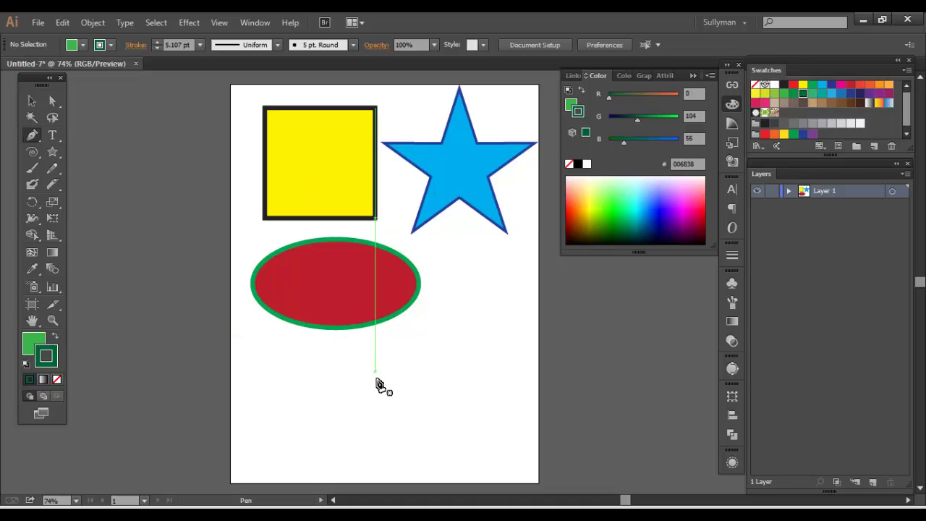
Draw a closed curvy blob across the lower artboard, then deselect it and recentre the view.
click(288, 401)
drag(336, 356, 374, 354)
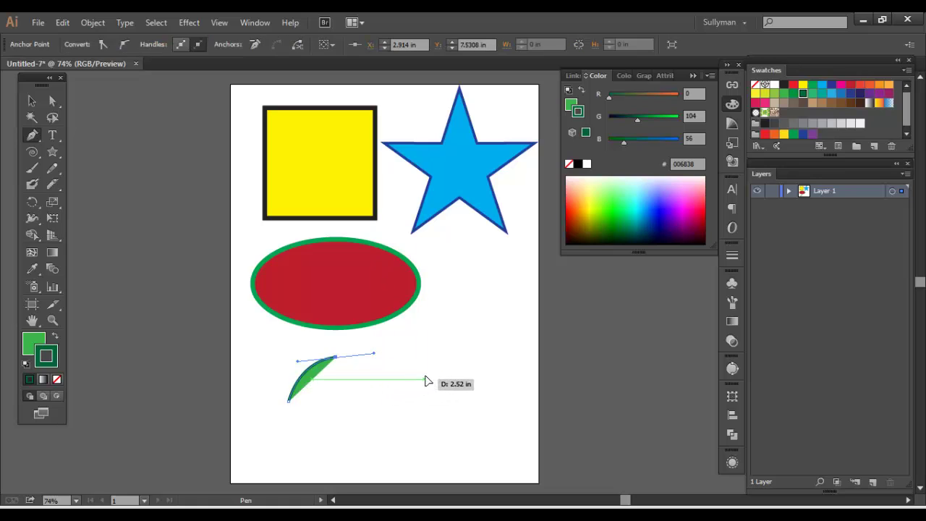
drag(425, 378, 476, 369)
drag(464, 436, 435, 458)
drag(311, 437, 286, 448)
mouse_move(288, 403)
mouse_down()
mouse_move(282, 414)
mouse_move(292, 407)
mouse_up()
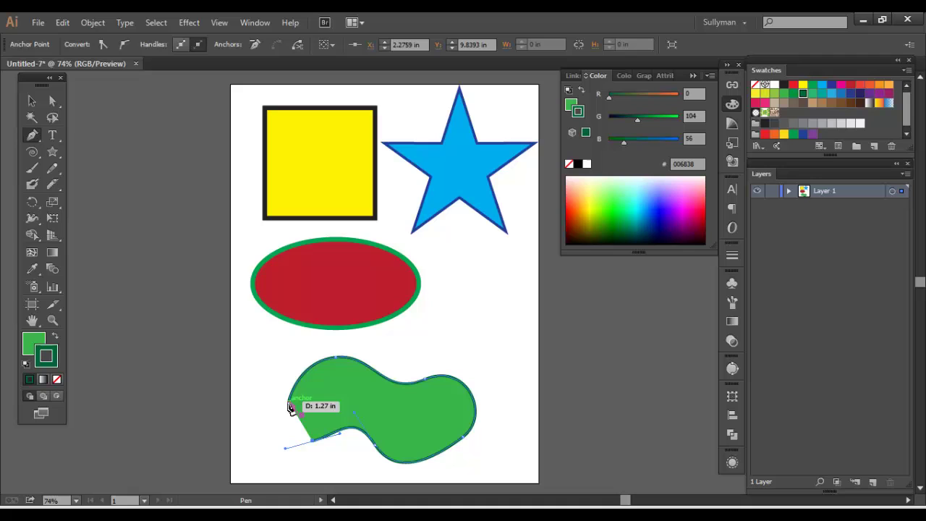
drag(289, 408, 282, 418)
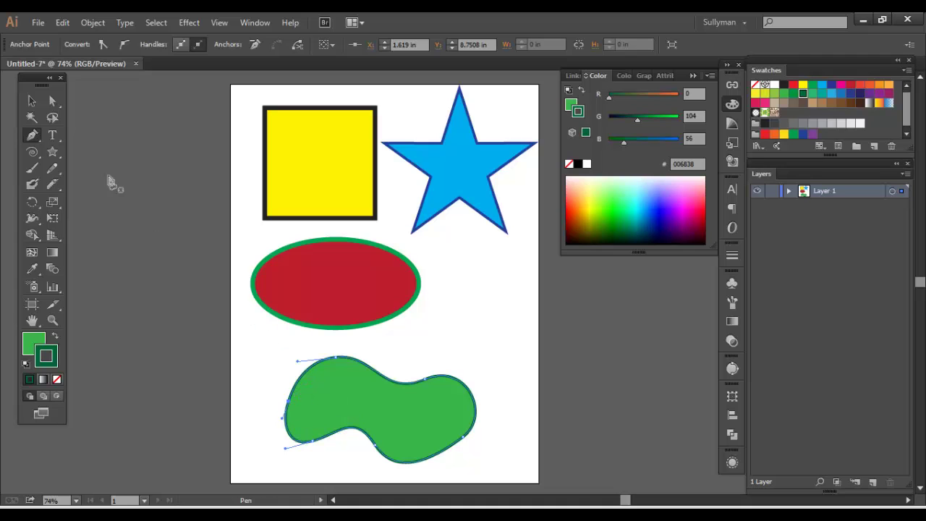
click(33, 100)
click(486, 333)
scroll(488, 310, up, 1)
drag(488, 311, 445, 309)
drag(470, 411, 427, 387)
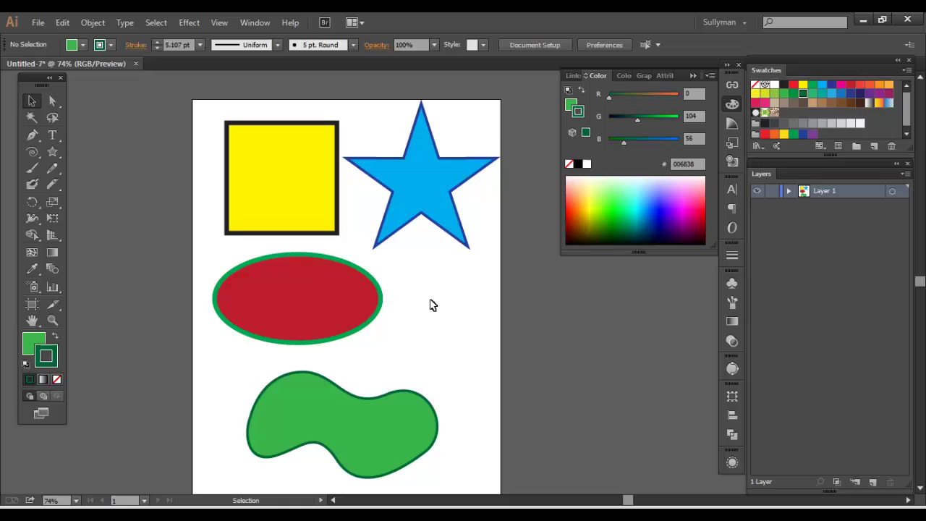
Try the green blob over the other shapes, then return it to the page bottom.
click(424, 205)
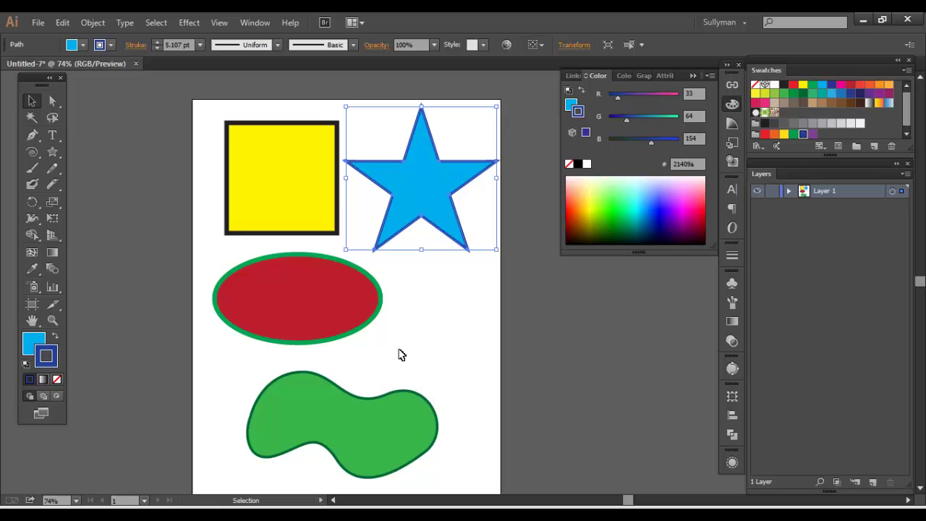
click(374, 417)
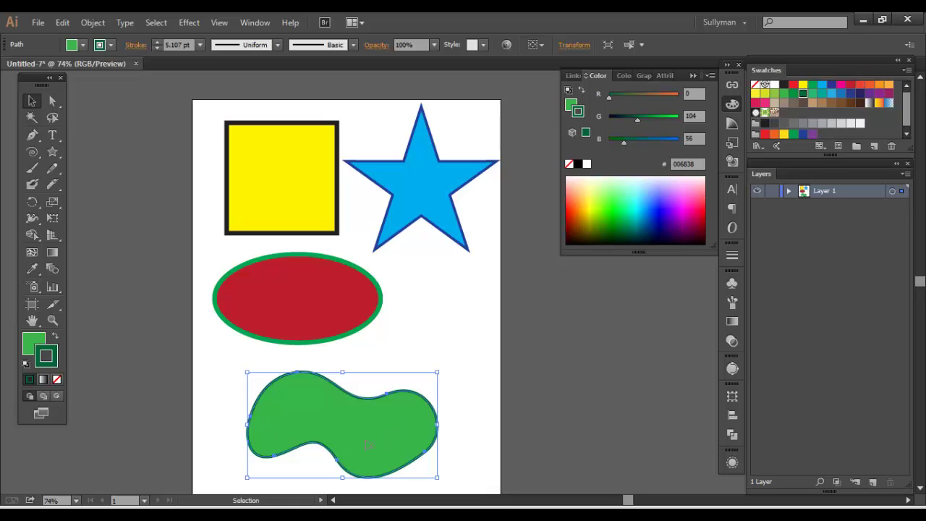
drag(368, 446, 390, 347)
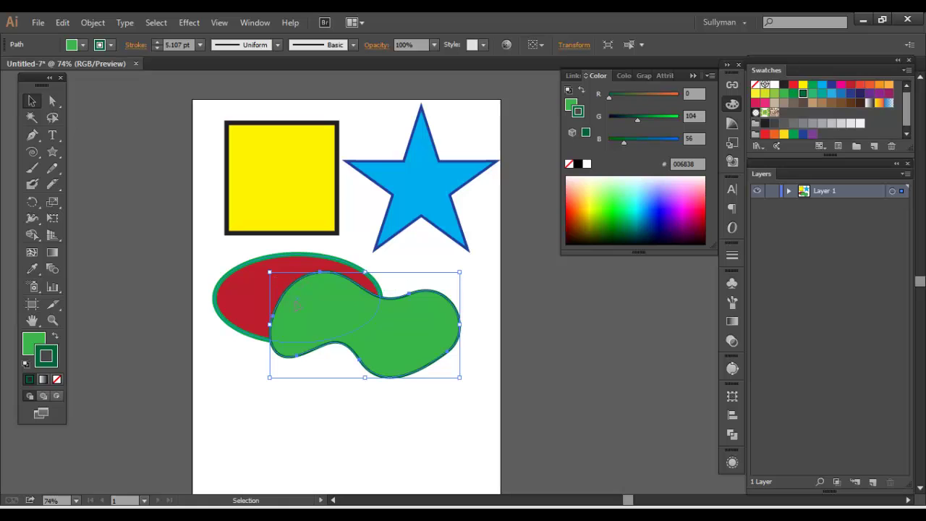
drag(275, 287, 307, 164)
drag(372, 225, 356, 264)
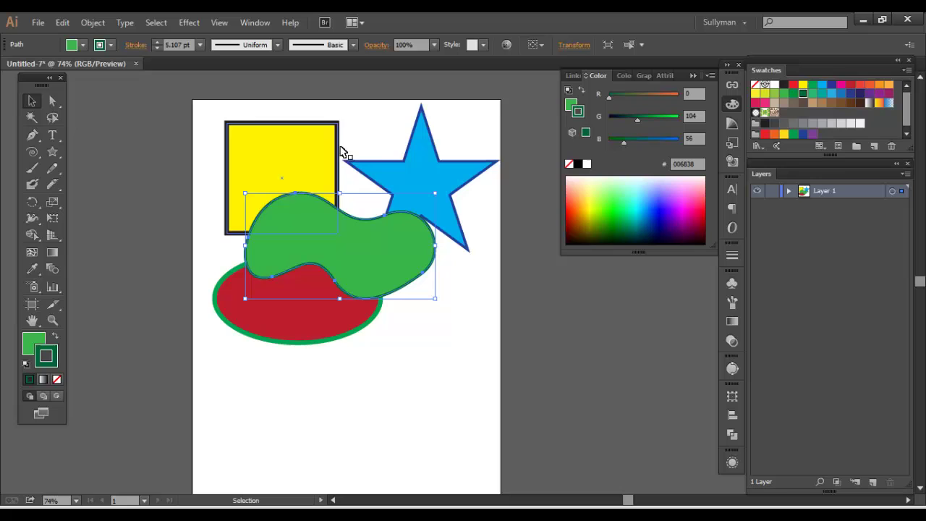
drag(386, 236, 403, 411)
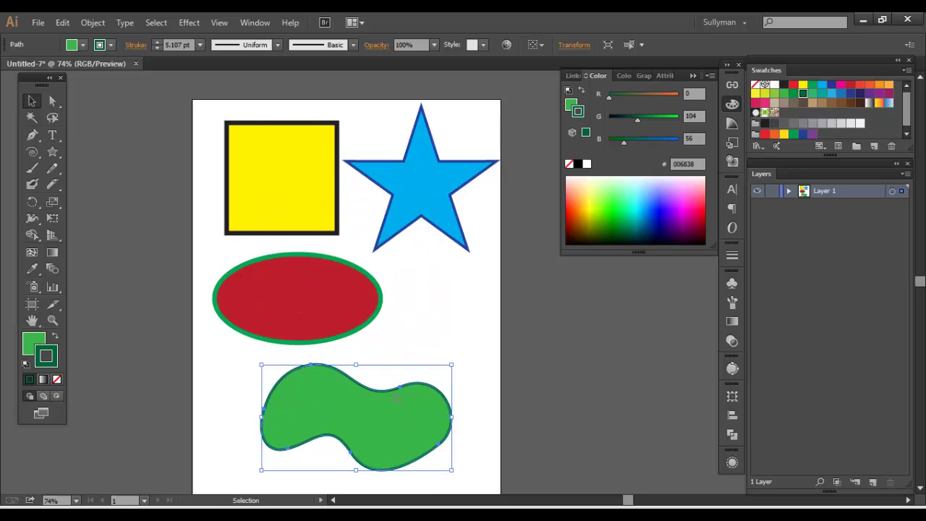
Move the yellow square right onto the star and the red ellipse up under them, undoing a blob move.
click(278, 153)
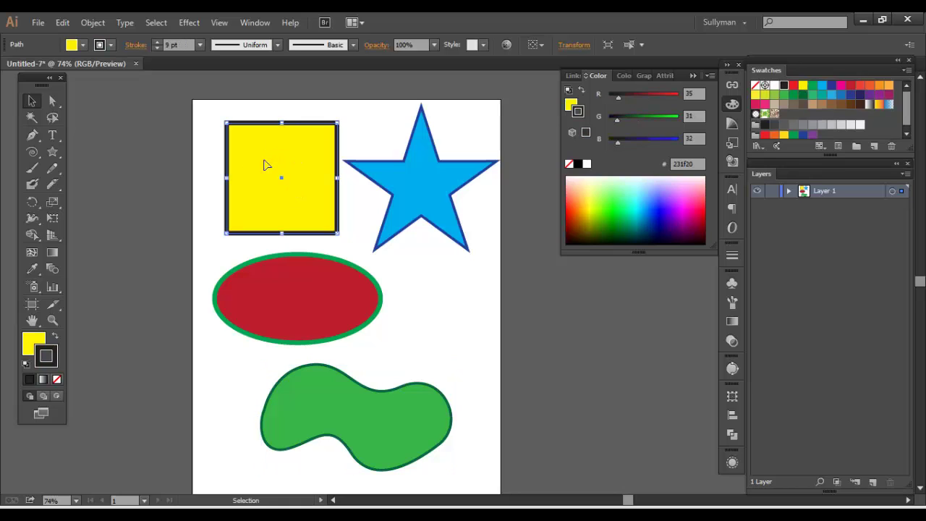
drag(260, 166, 324, 172)
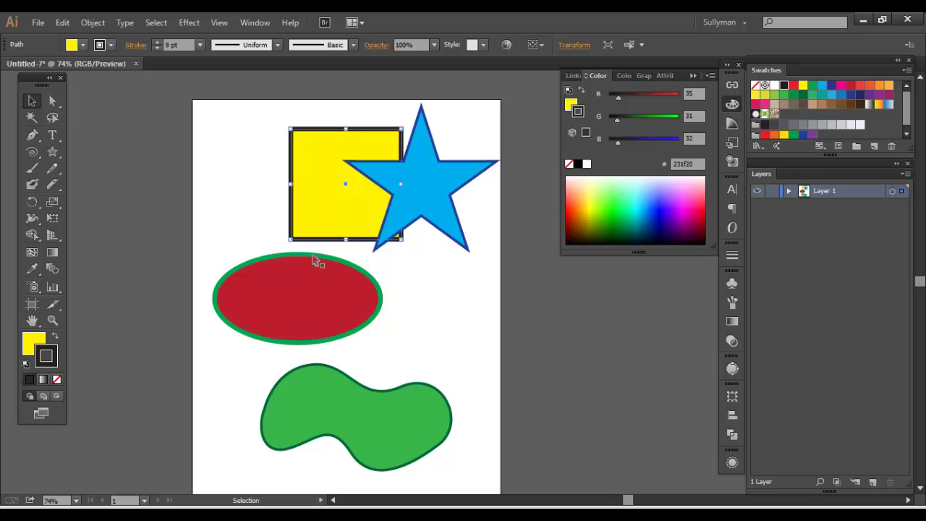
drag(306, 312, 419, 220)
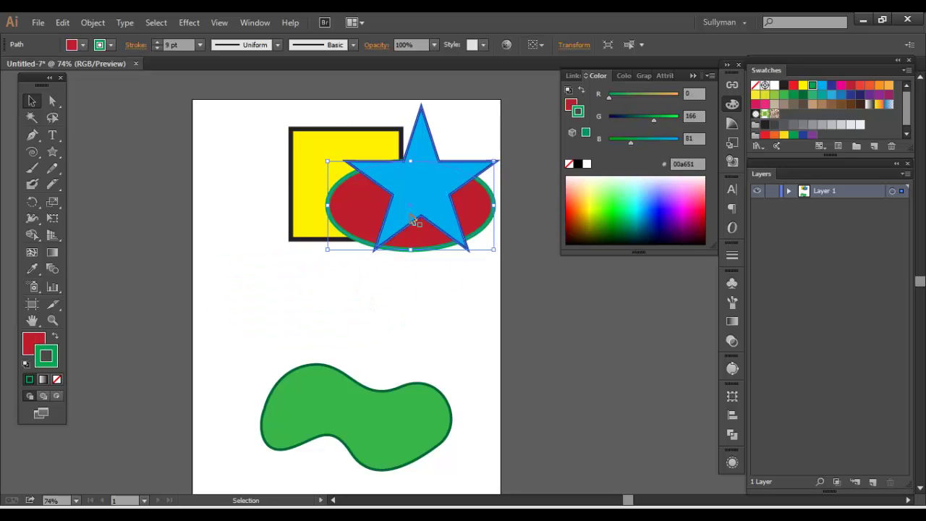
drag(366, 408, 432, 223)
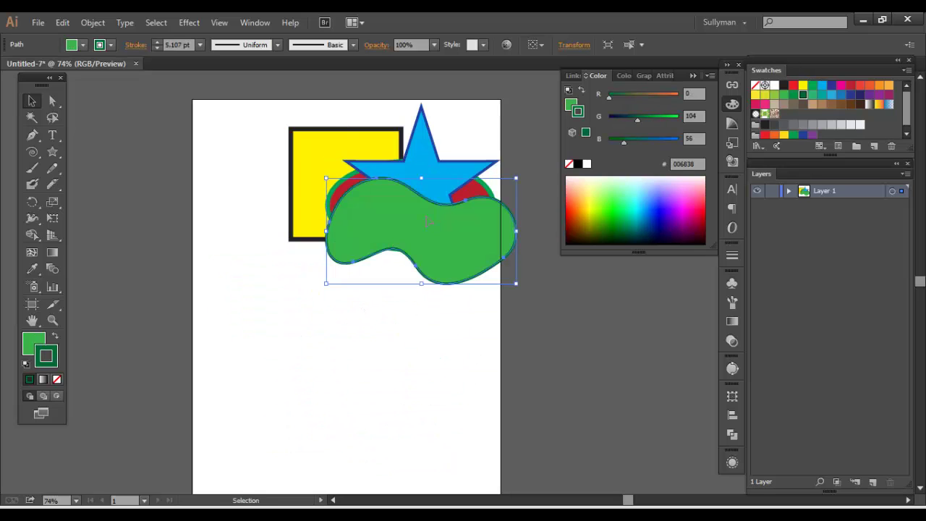
key(ctrl+z)
key(ctrl+z)
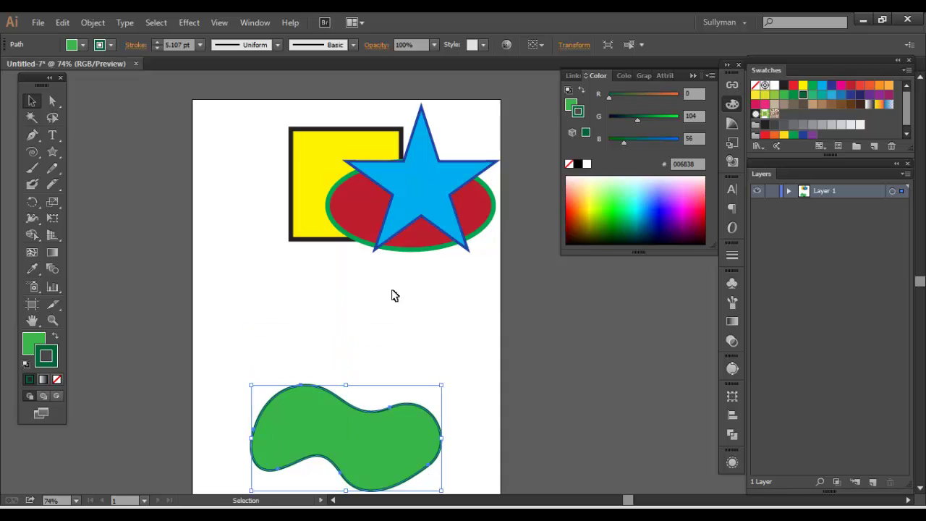
Move the star lower, the yellow square to the top-left and the red ellipse beside it.
drag(405, 221, 310, 350)
drag(343, 182, 255, 168)
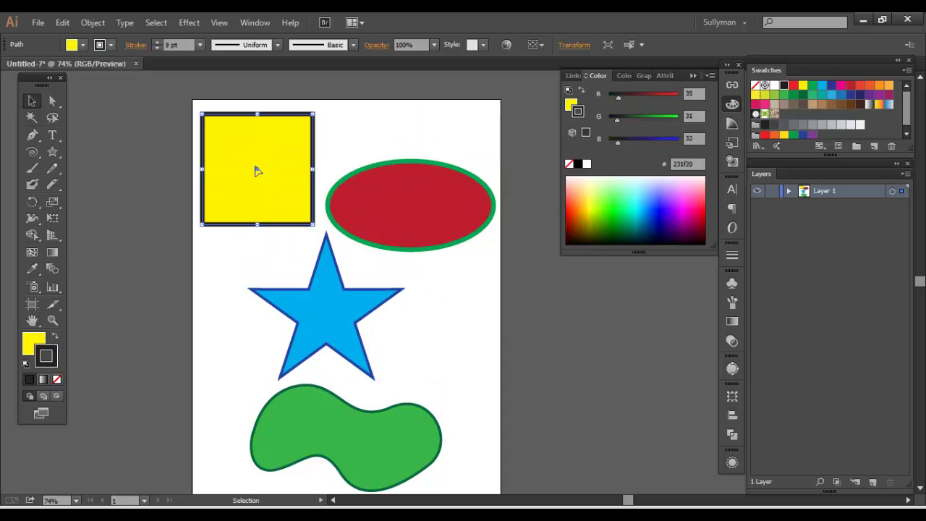
drag(377, 199, 351, 168)
click(438, 273)
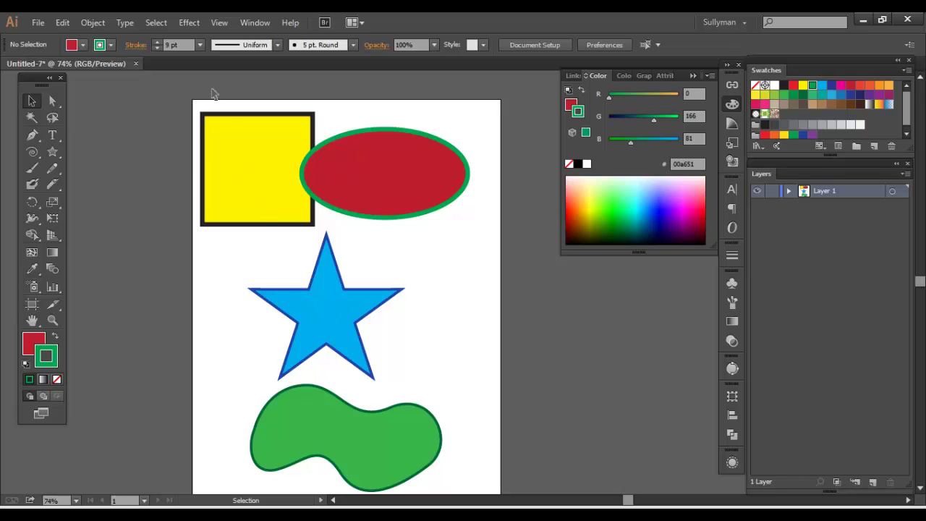
Move the square and ellipse down together, lay the green blob over the ellipse, and select the ellipse.
mouse_move(211, 91)
mouse_down()
mouse_move(407, 198)
mouse_move(393, 243)
mouse_move(405, 284)
mouse_up()
drag(396, 448, 420, 337)
drag(420, 336, 419, 287)
click(396, 169)
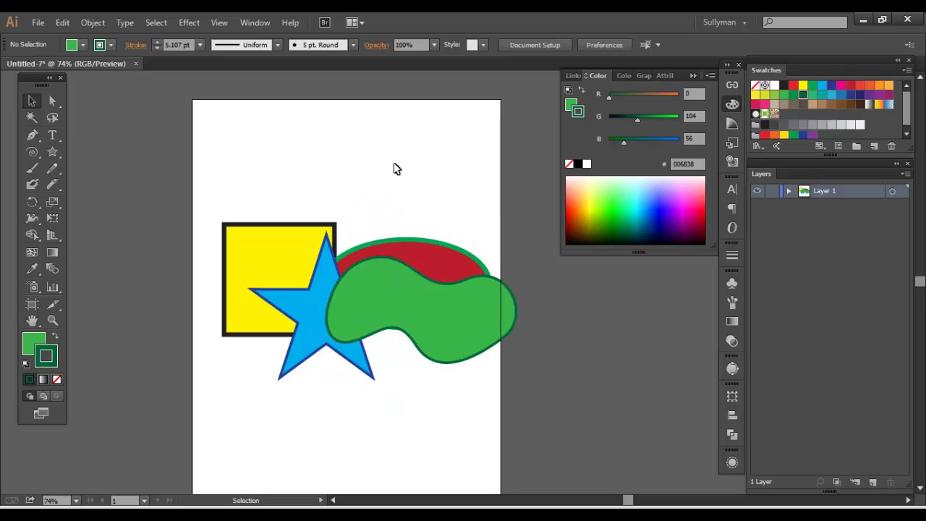
click(437, 259)
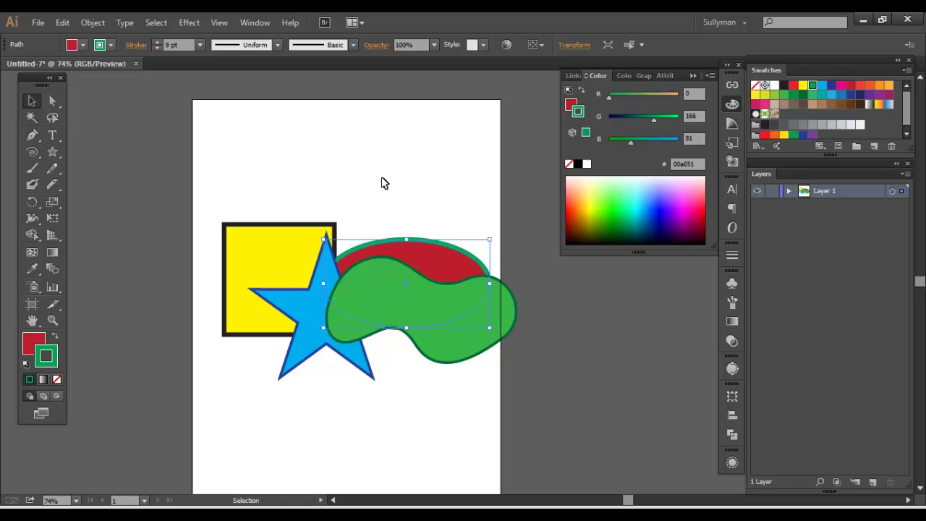
Select the red ellipse and show the Object > Arrange submenu.
click(334, 175)
click(424, 248)
click(93, 24)
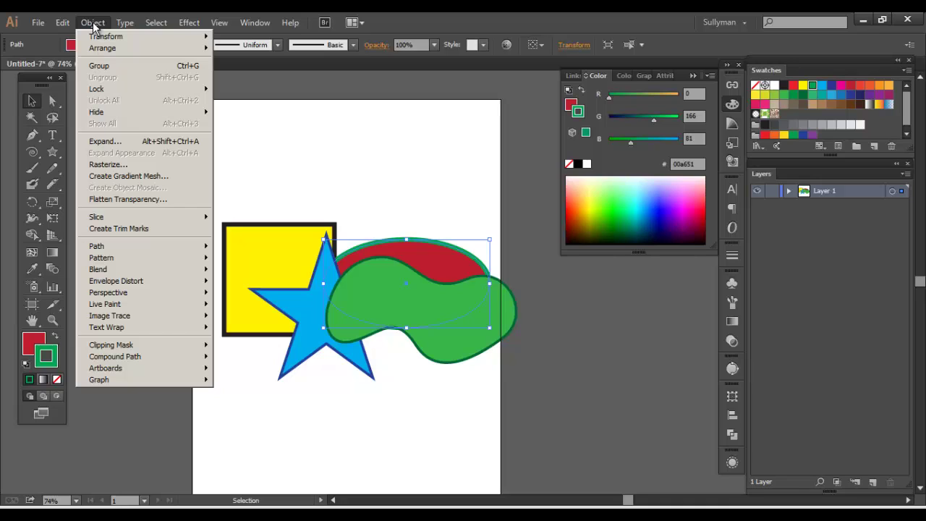
mouse_move(103, 48)
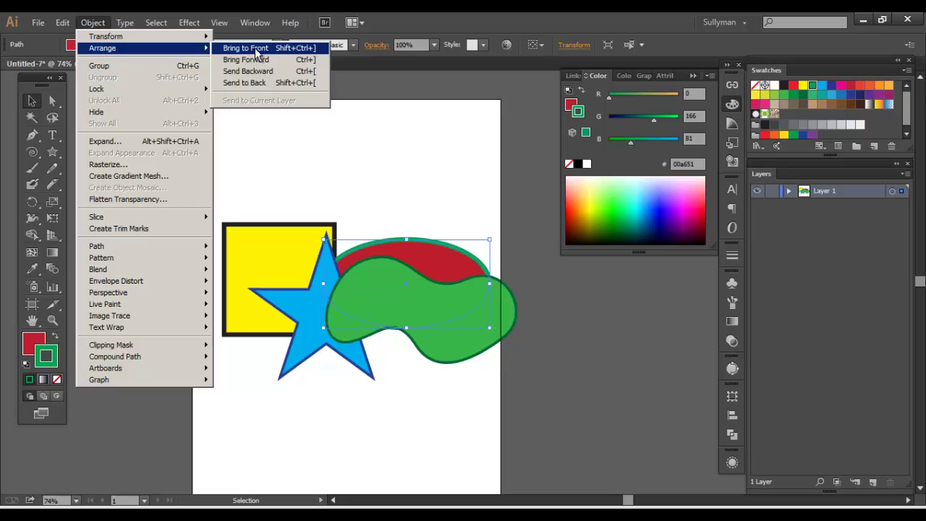
Bring the red ellipse to front, then Send to Back and slide it up behind the square's top.
click(259, 49)
drag(440, 261, 388, 295)
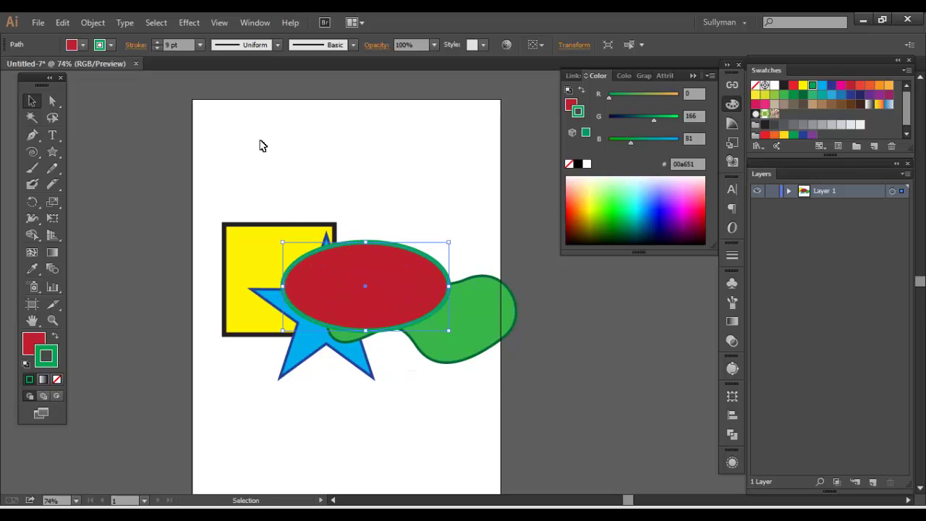
click(90, 23)
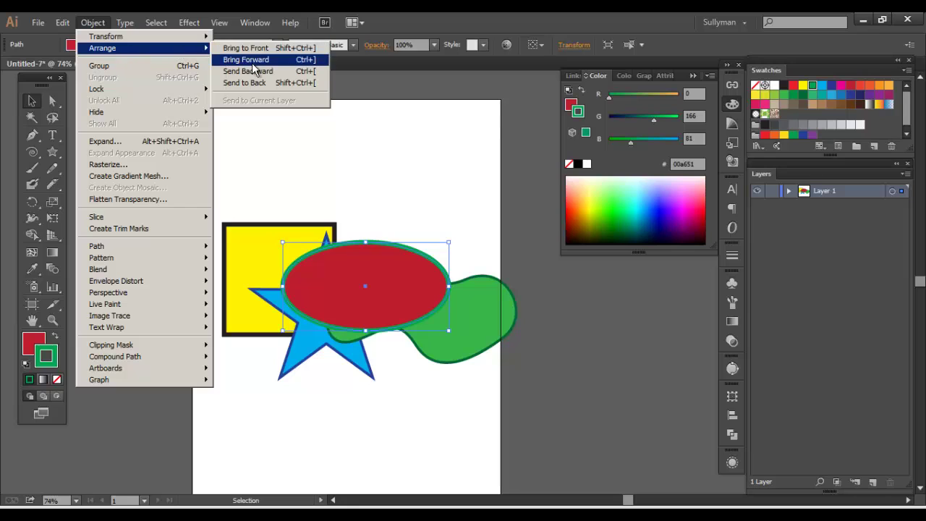
click(257, 83)
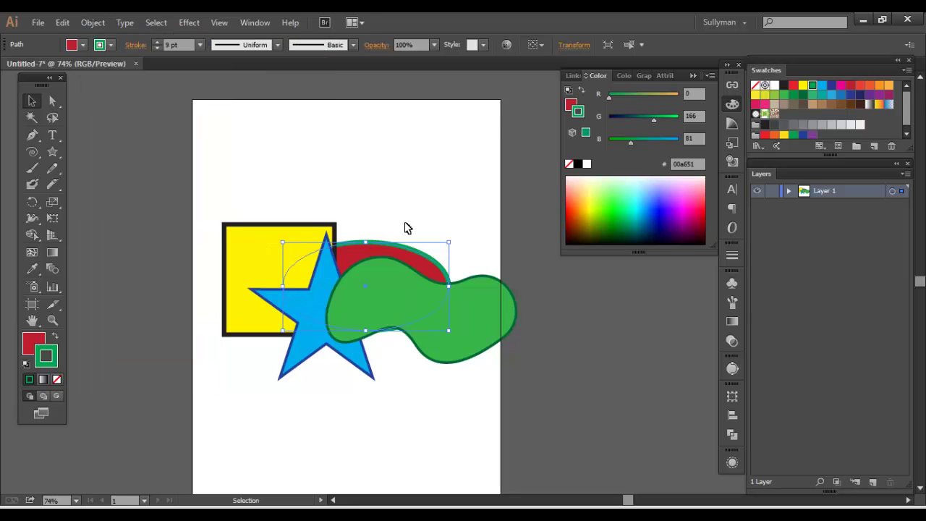
drag(419, 268, 340, 222)
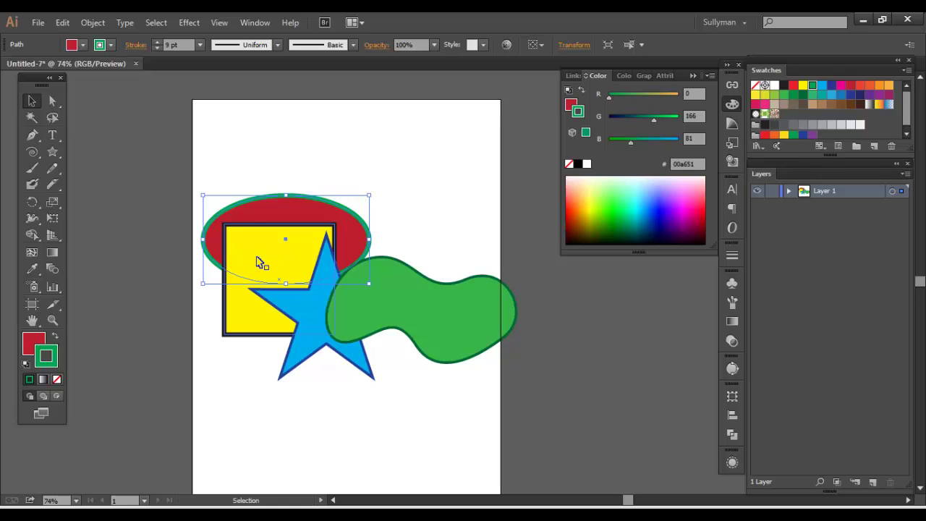
drag(282, 210, 276, 216)
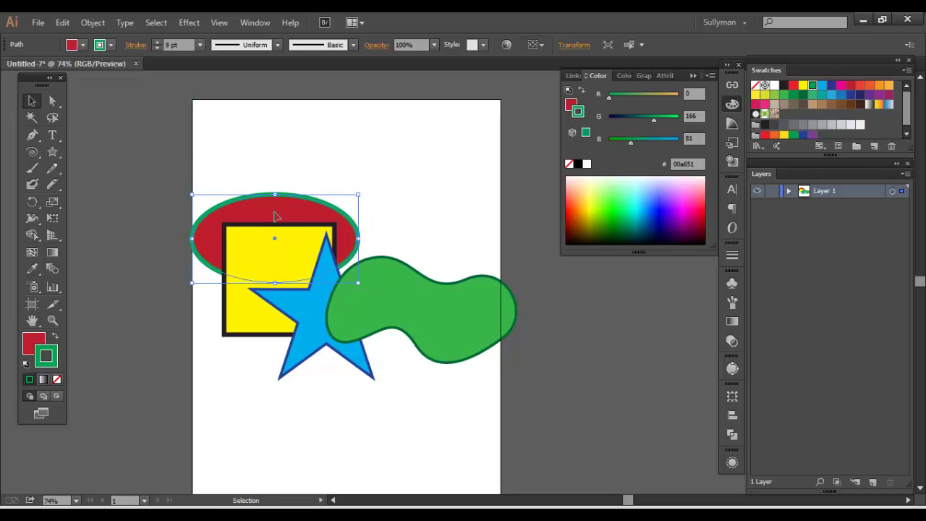
drag(305, 219, 363, 221)
click(95, 23)
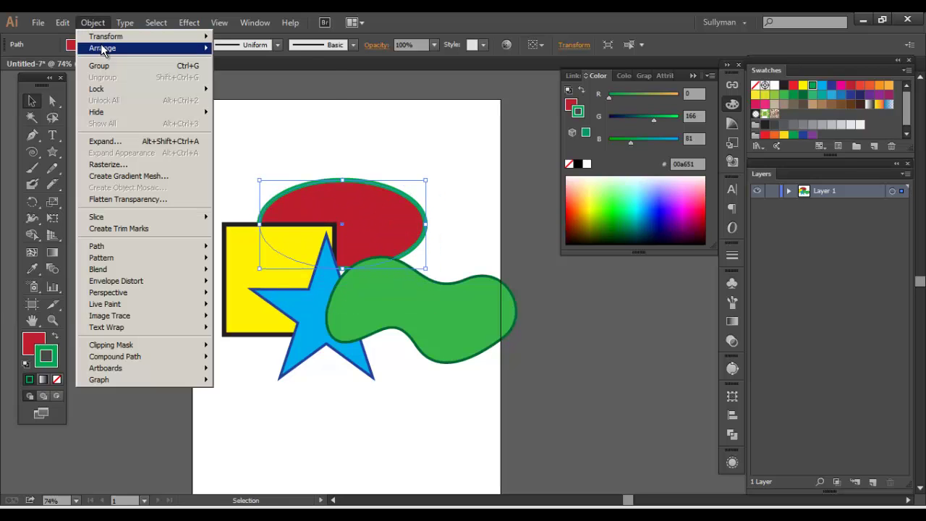
mouse_move(103, 48)
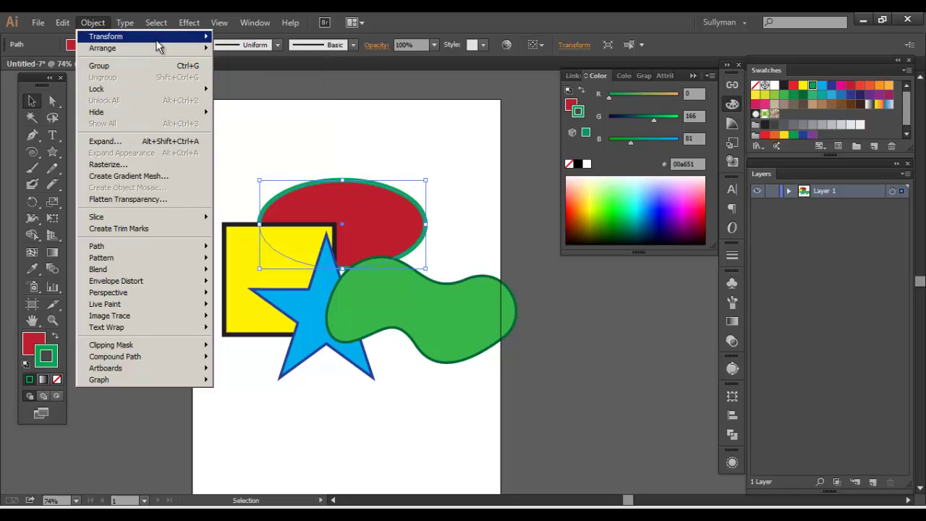
mouse_move(169, 52)
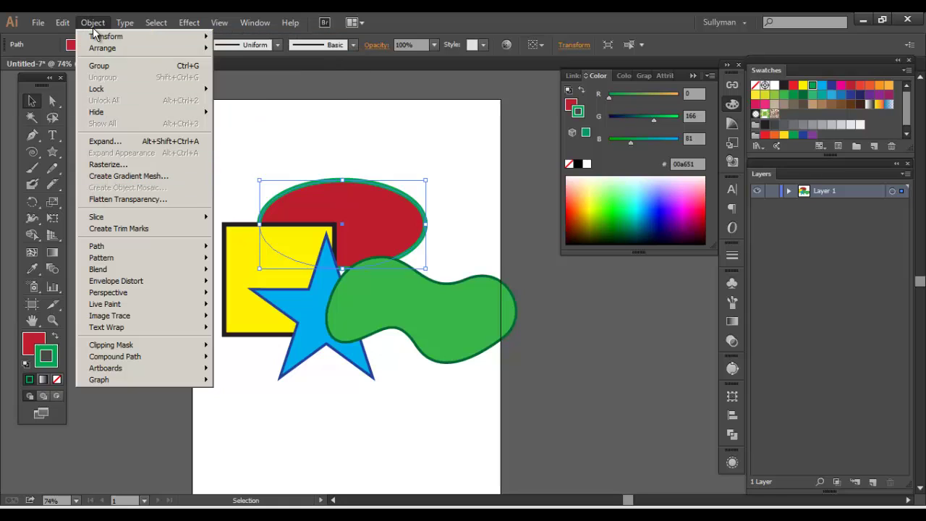
mouse_move(98, 38)
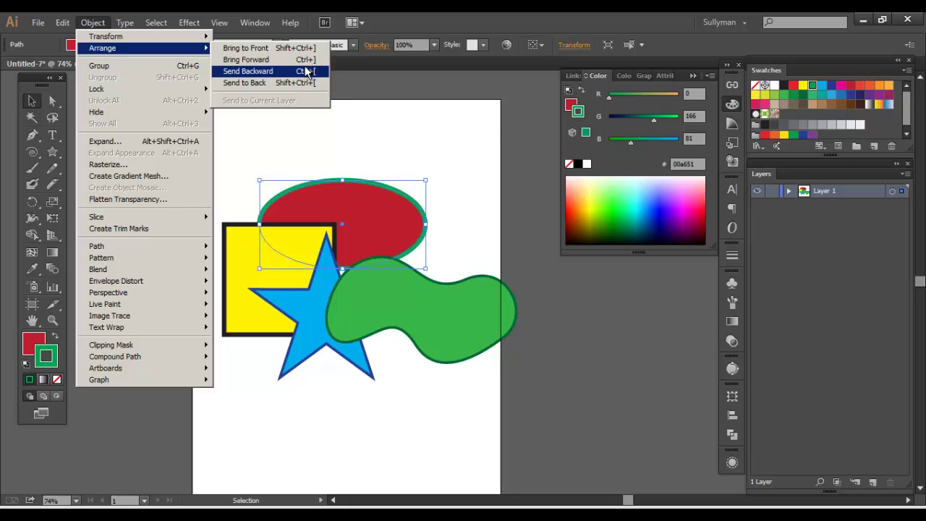
Move the red ellipse down over the yellow square and Send Backward one step.
click(394, 113)
drag(372, 197, 386, 253)
click(93, 22)
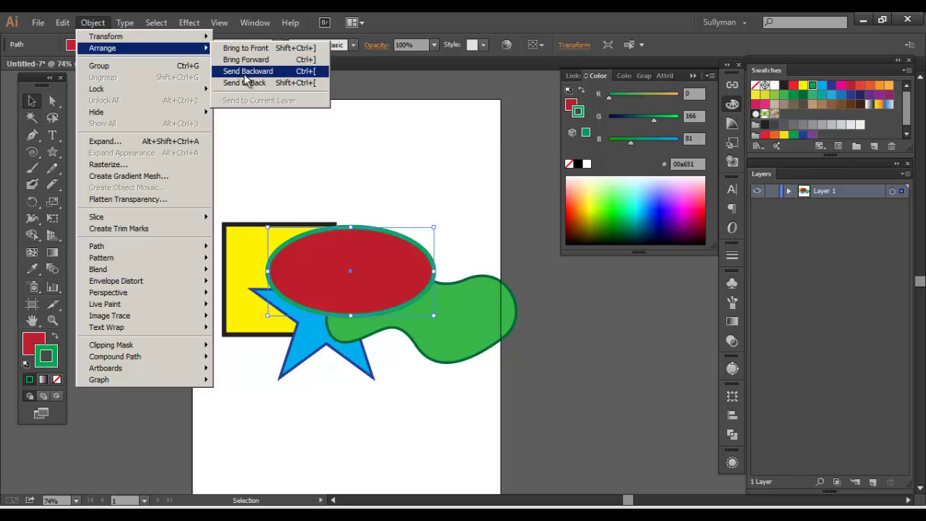
click(247, 71)
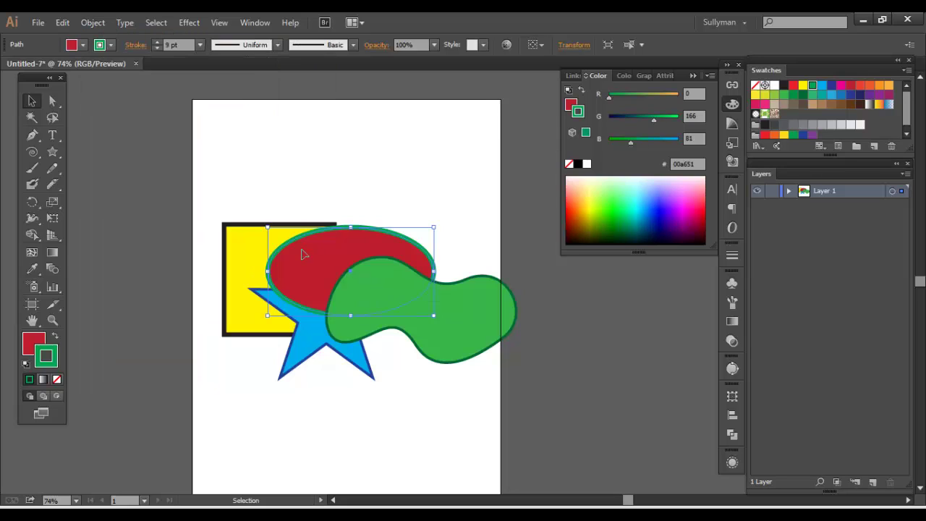
mouse_move(304, 254)
mouse_down()
mouse_move(326, 259)
mouse_move(305, 254)
mouse_up()
Reselect the red ellipse, Send Backward again behind the star, and move it left over the square.
click(478, 314)
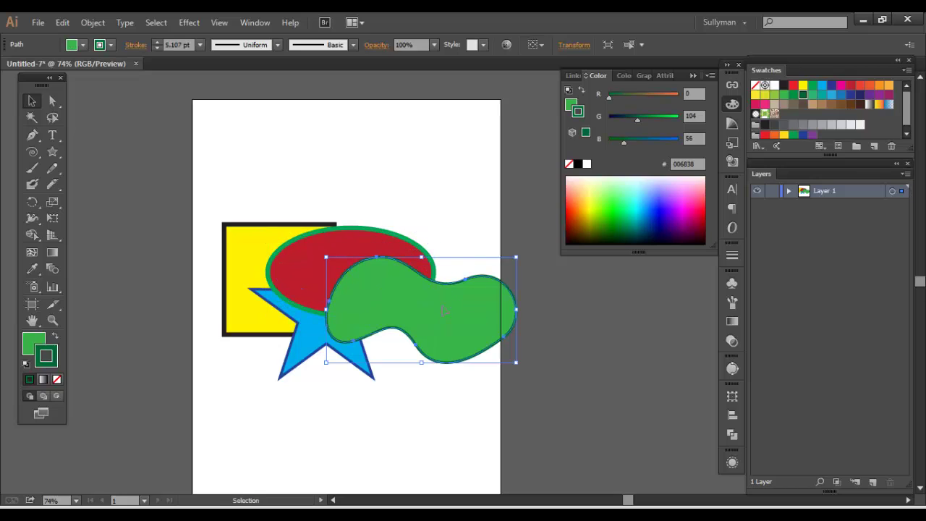
click(307, 340)
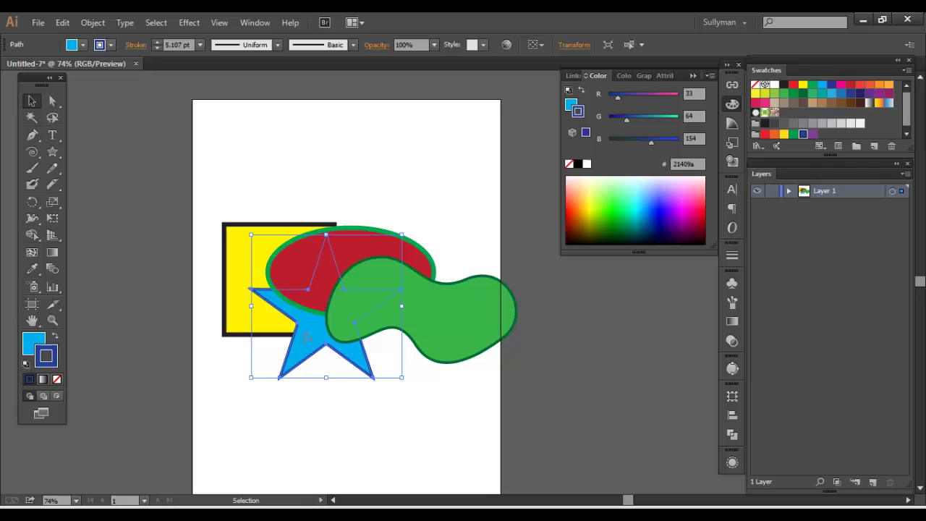
drag(308, 249, 307, 255)
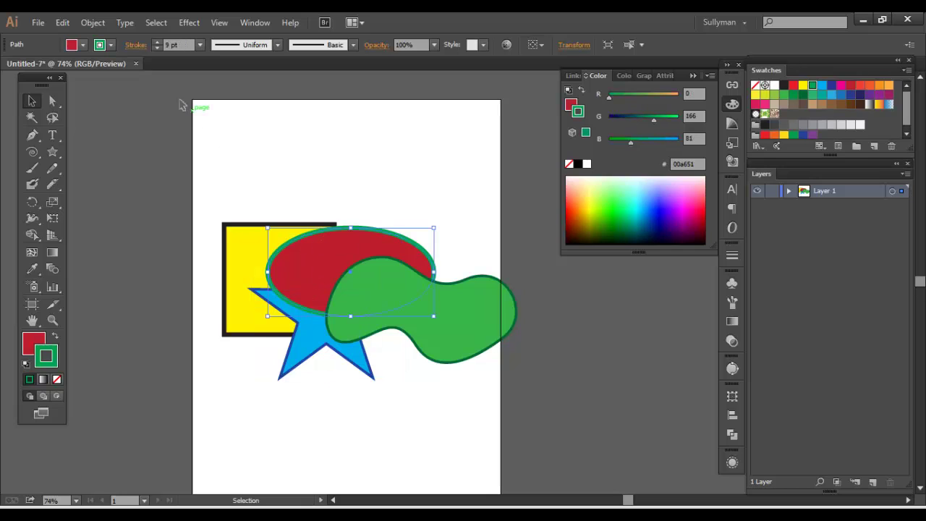
click(92, 22)
mouse_move(116, 48)
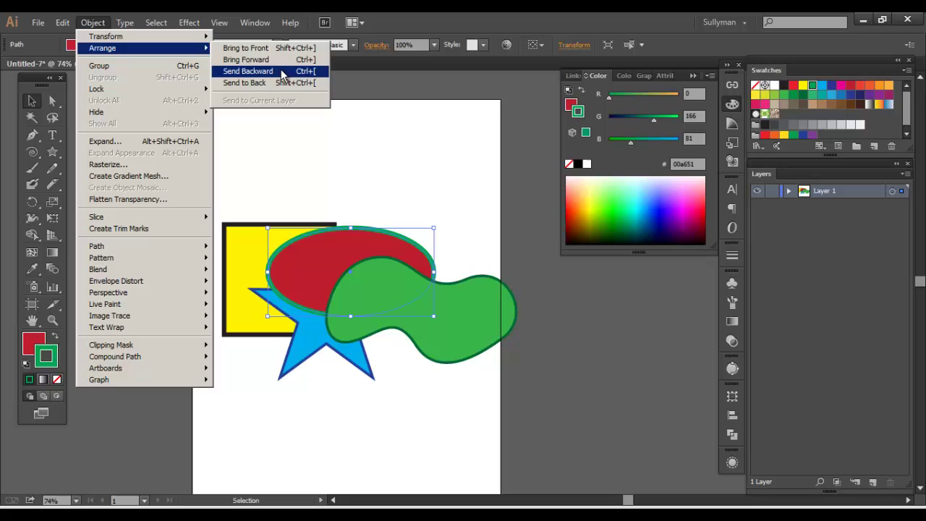
click(282, 71)
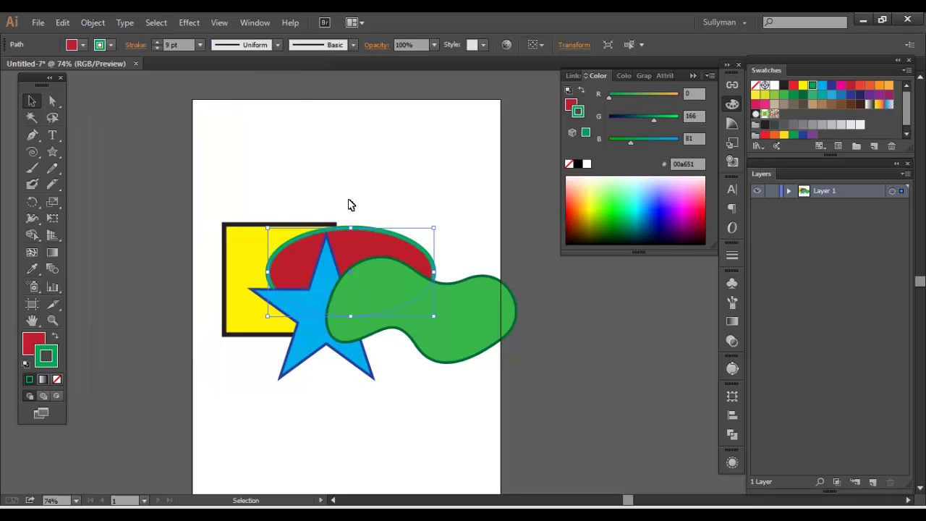
drag(350, 267, 294, 260)
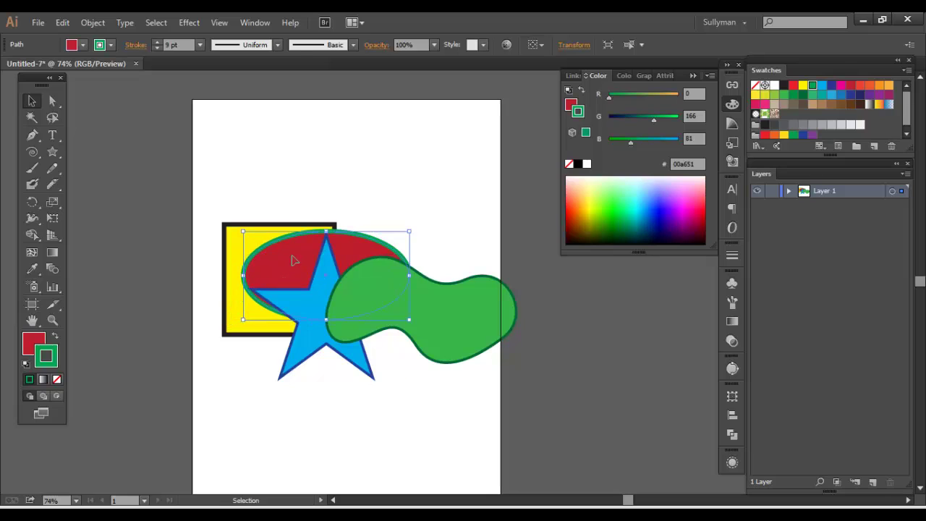
Bring the red ellipse forward above the blue star and shift it right over the star.
click(93, 22)
click(253, 61)
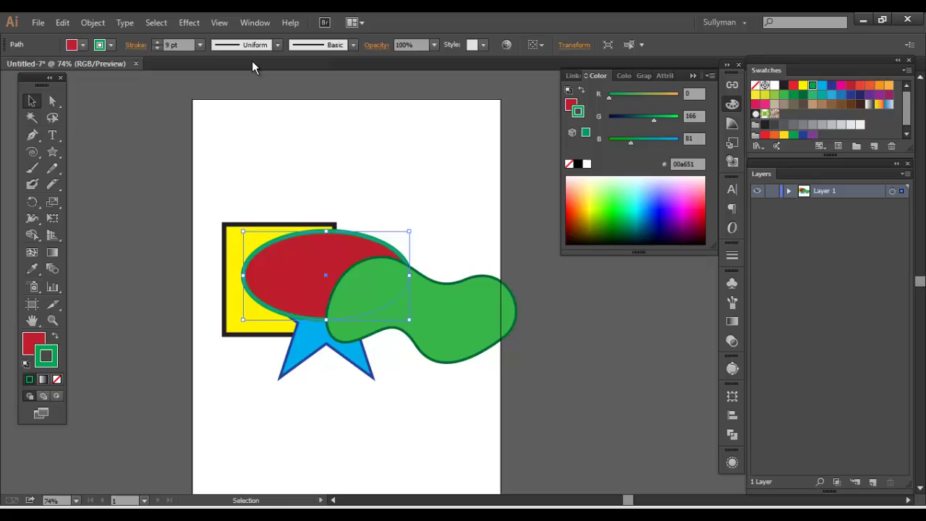
drag(311, 248, 351, 257)
Reposition the red ellipse across the star's lower half, then select the blue star.
click(93, 22)
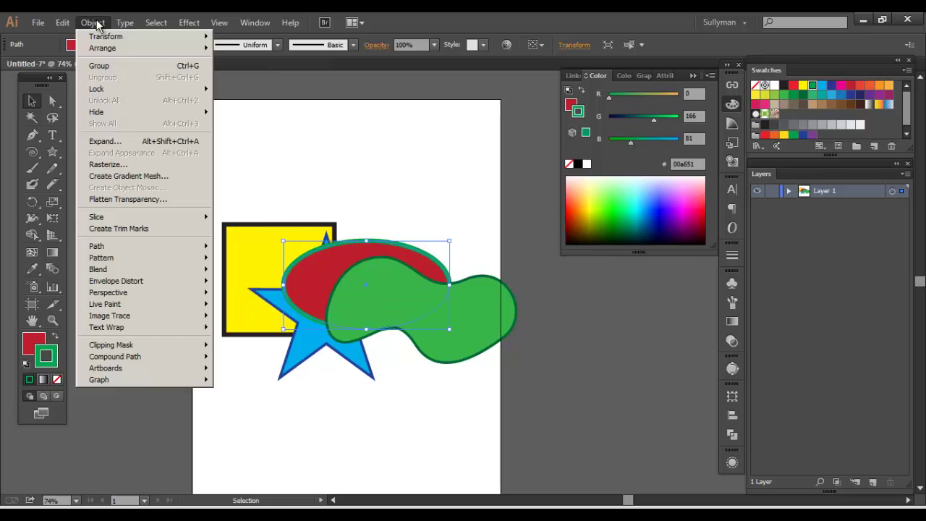
click(374, 186)
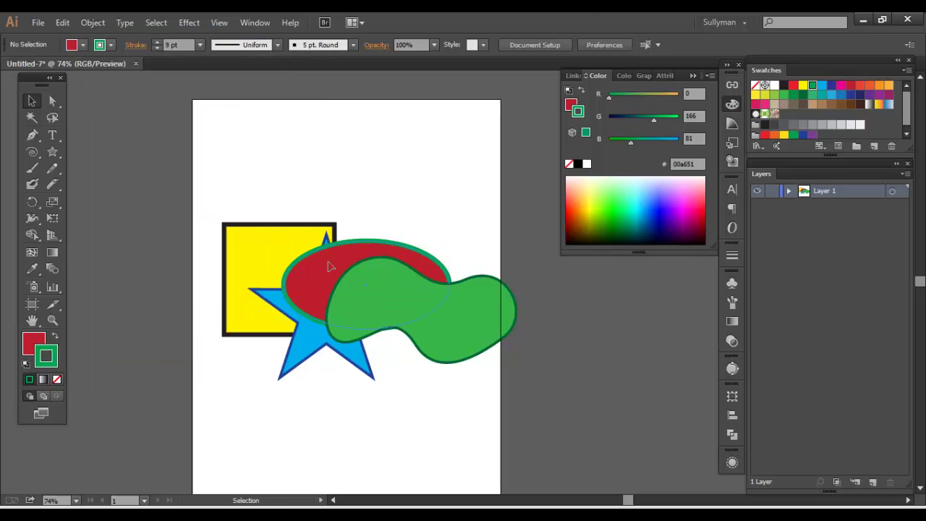
drag(332, 266, 319, 288)
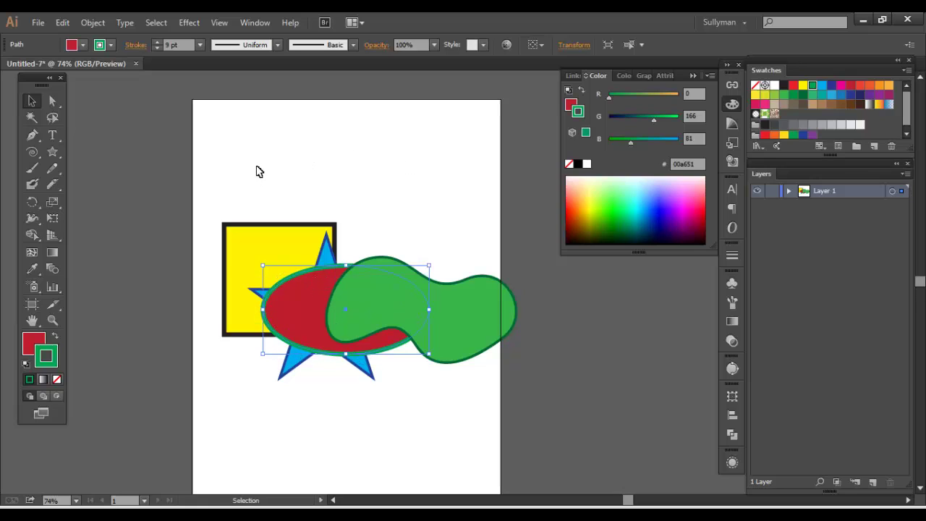
click(293, 172)
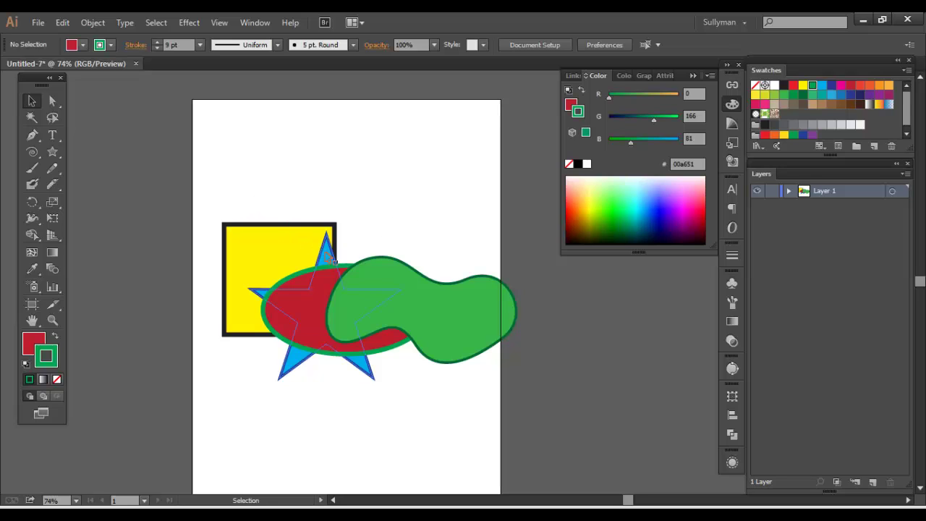
click(322, 246)
Move the yellow square and blue star to the page top and scale them down together.
shift+click(304, 244)
drag(325, 255, 345, 123)
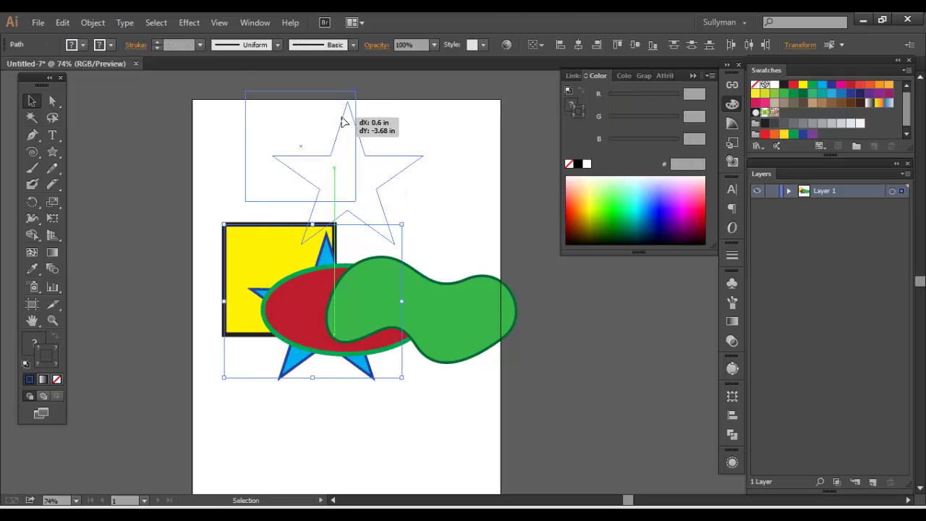
drag(423, 248, 392, 215)
click(448, 206)
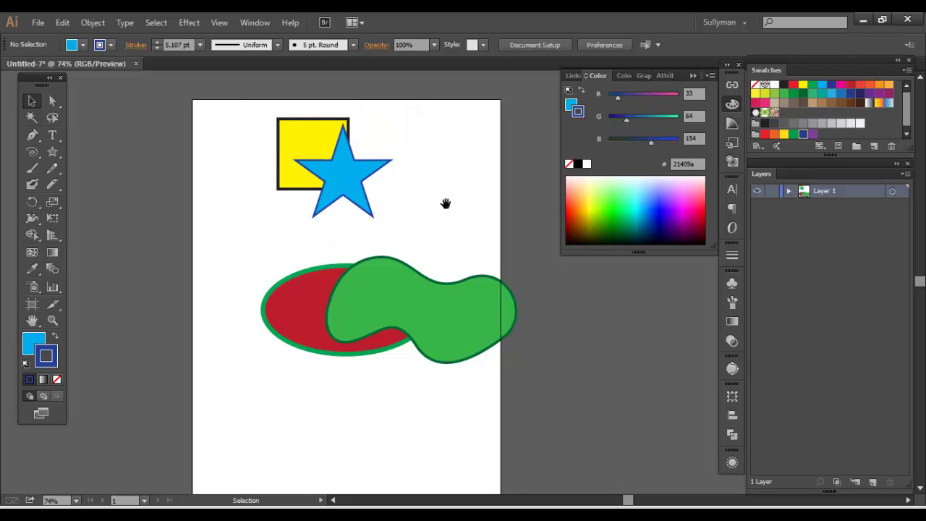
Add the text 'LOGO TEXT', enlarge it and place it beside the yellow square.
click(59, 138)
click(260, 229)
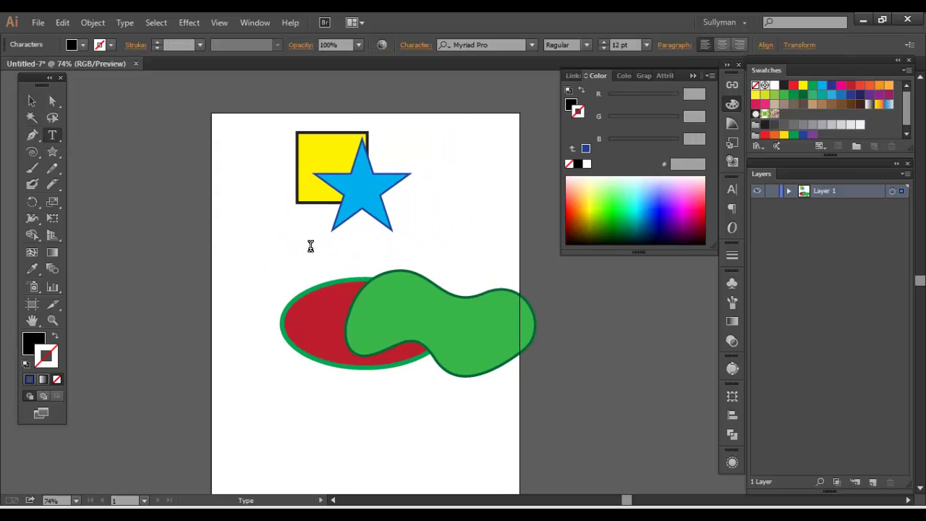
text(LOGO )
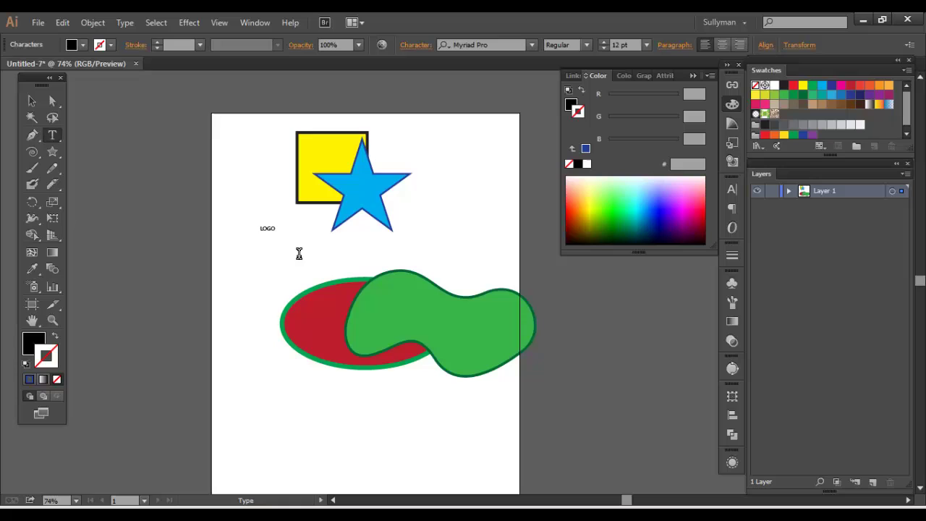
text(TEXT)
click(32, 100)
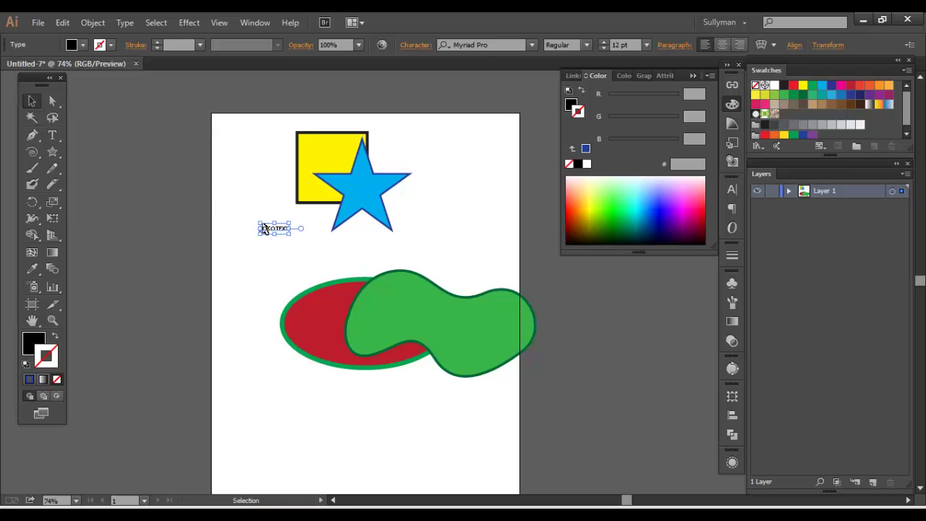
drag(259, 225, 174, 199)
drag(274, 209, 341, 151)
Marquee-select the text, square and star and move them right and down together.
click(275, 123)
drag(275, 124, 427, 226)
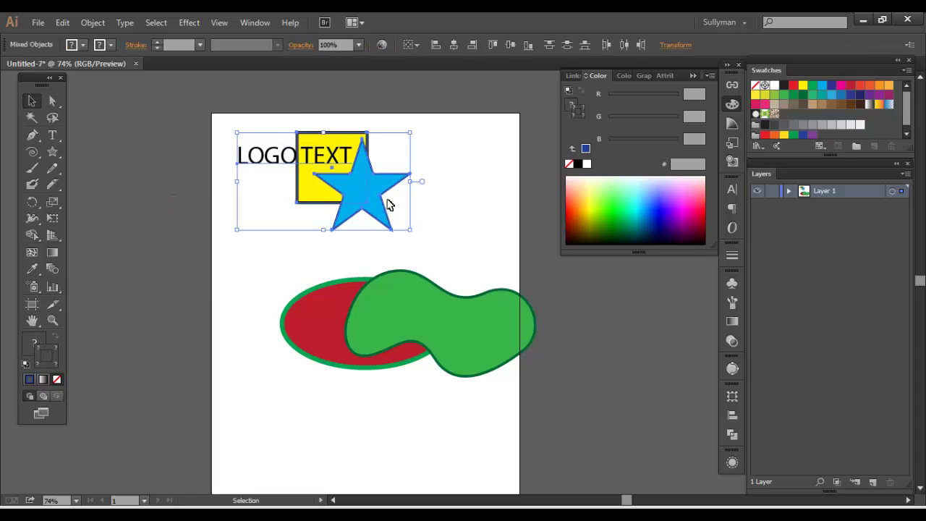
drag(377, 157, 471, 172)
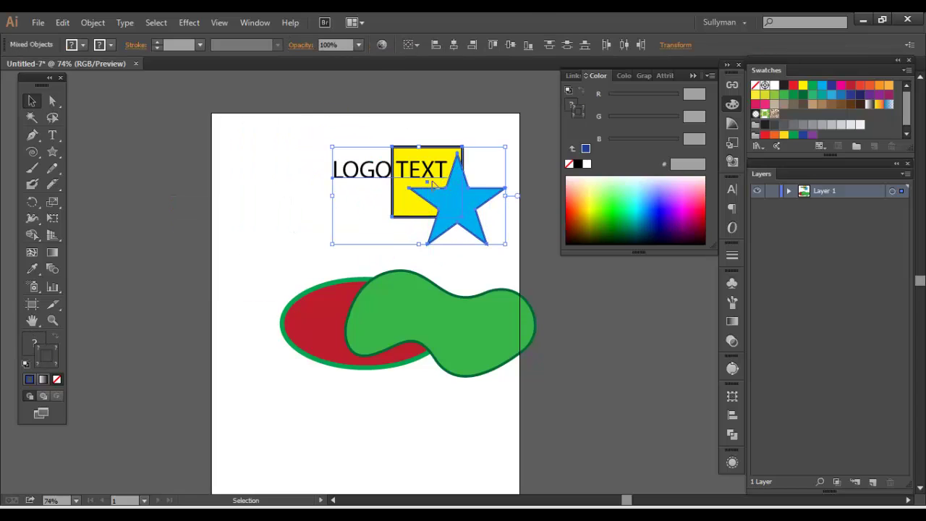
Select LOGO TEXT, square and star, shift them left and down, then deselect.
click(279, 149)
drag(306, 137, 518, 245)
drag(479, 192, 405, 215)
drag(411, 216, 382, 248)
click(444, 187)
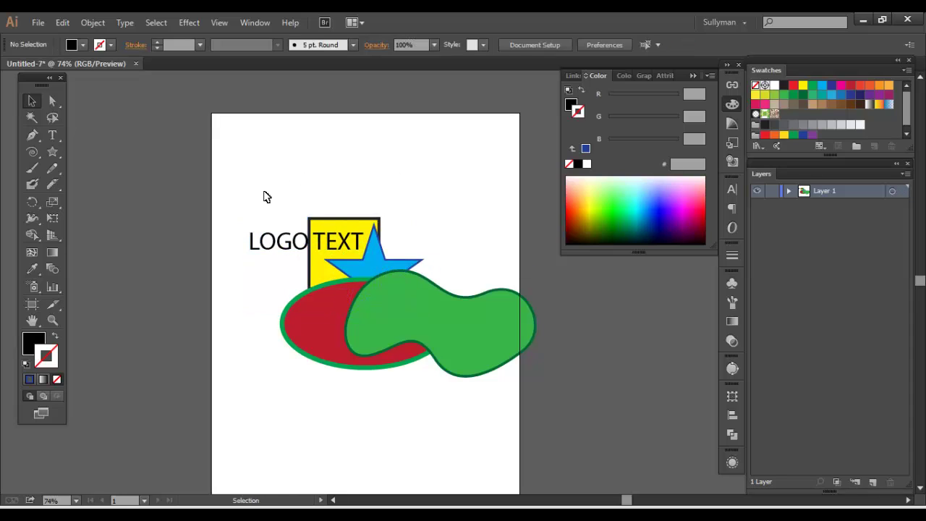
Reselect the three logo pieces and drop them down-left onto the red ellipse.
drag(265, 192, 335, 173)
drag(443, 194, 284, 269)
drag(374, 250, 352, 308)
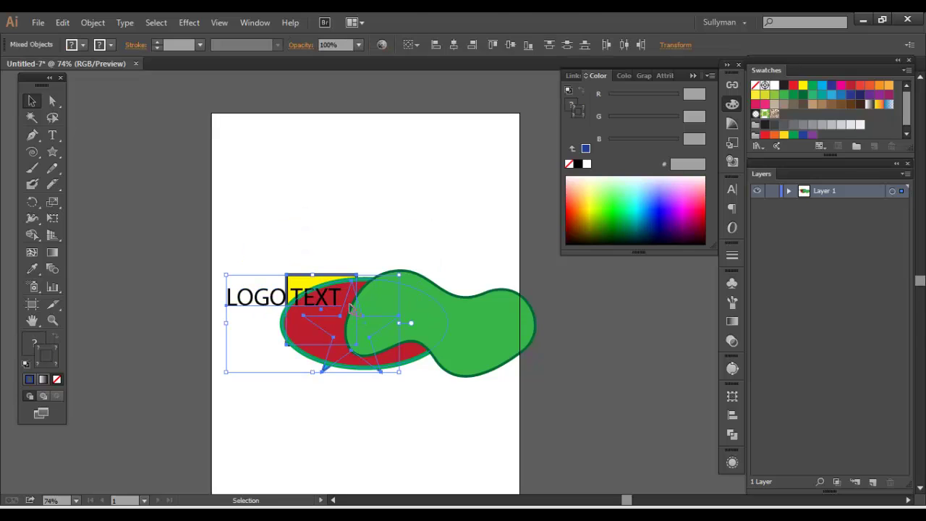
click(297, 245)
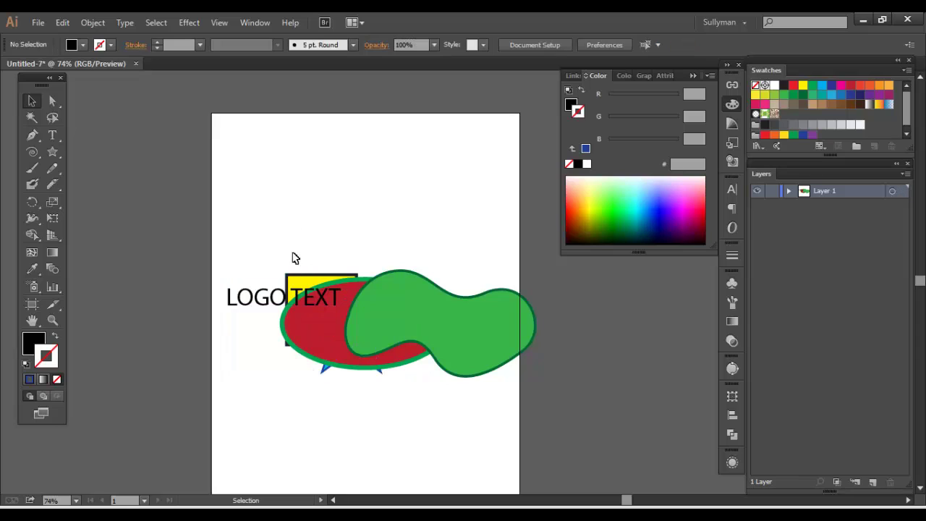
Marquee-select the logo pieces and nudge them slightly right.
click(384, 378)
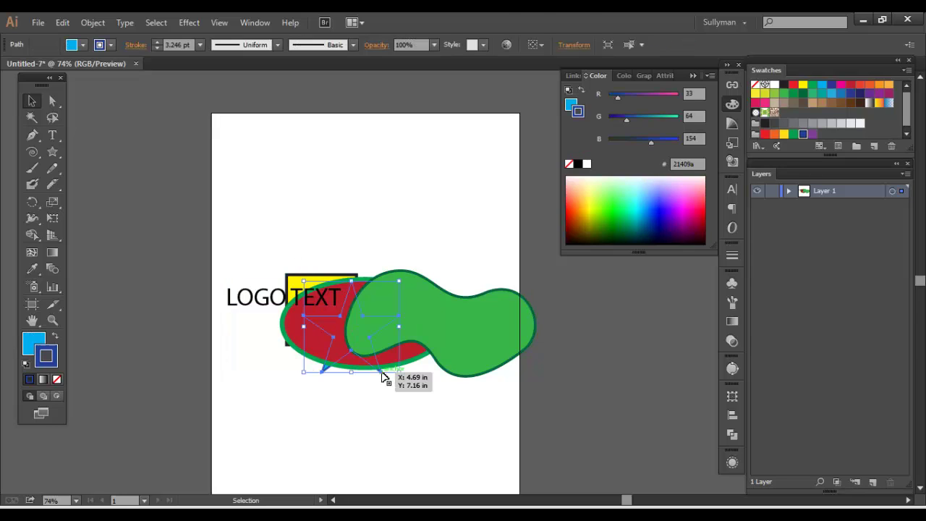
mouse_move(415, 398)
mouse_down()
mouse_move(273, 312)
mouse_move(223, 253)
mouse_up()
drag(461, 323, 484, 319)
click(327, 253)
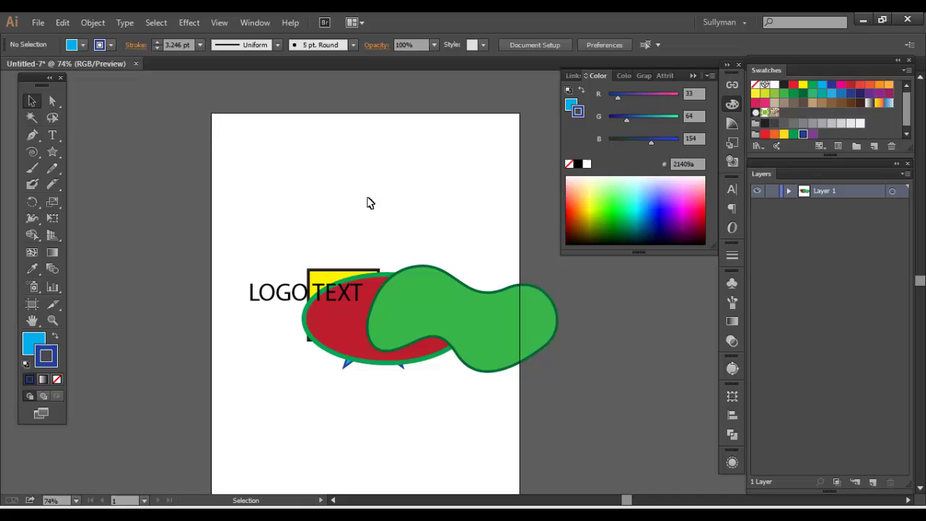
Select the star, yellow square and LOGO TEXT and shift them slightly right over the shapes.
click(406, 374)
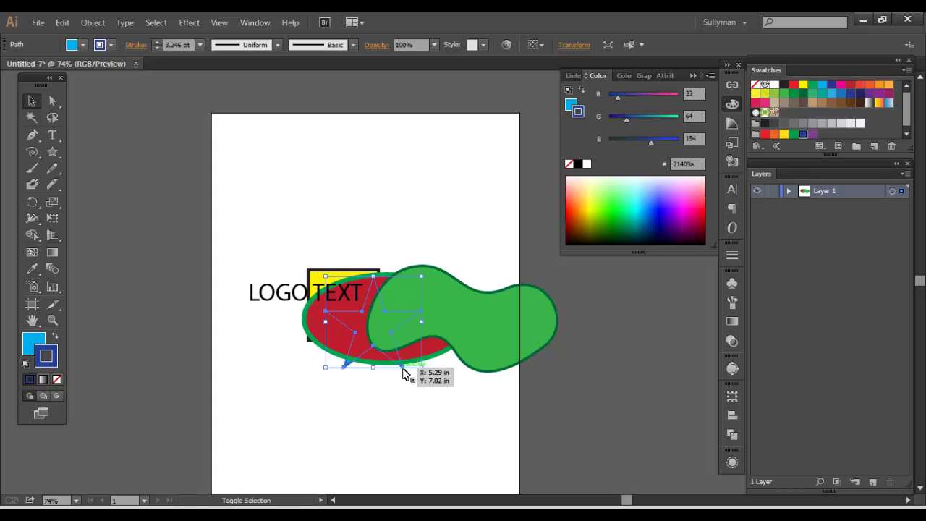
shift+click(317, 274)
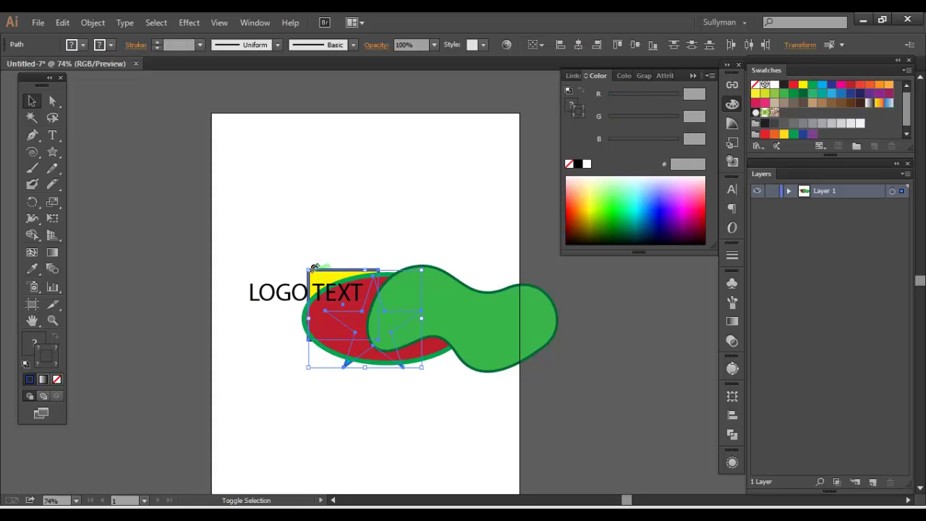
shift+click(291, 293)
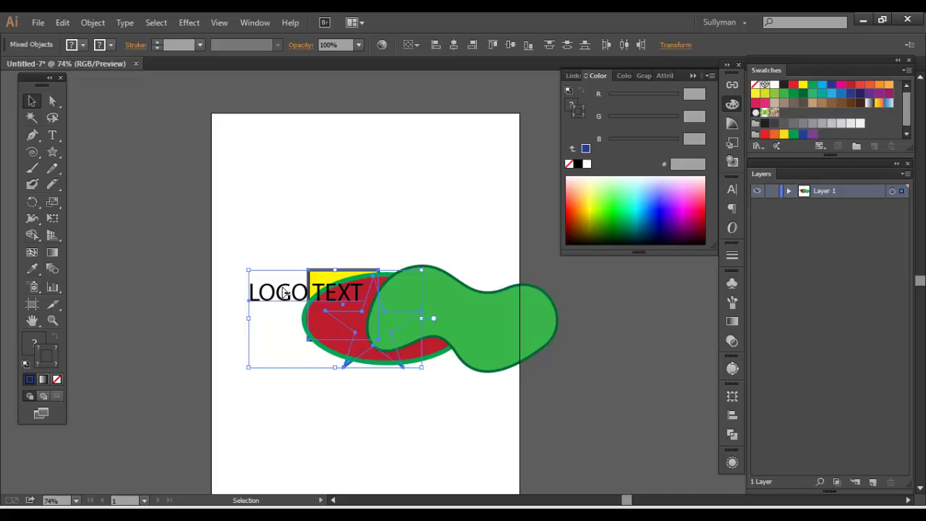
drag(278, 299, 310, 299)
click(306, 212)
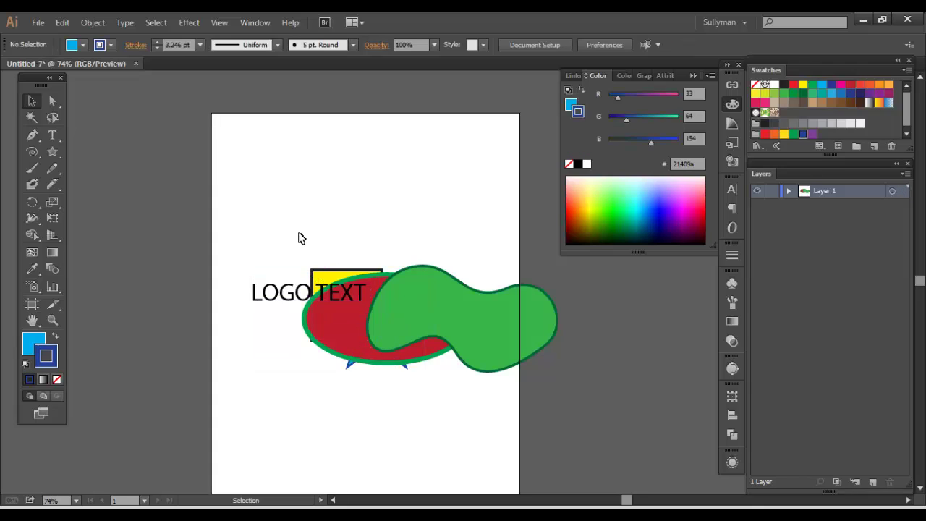
Reselect the hidden blue star together with the yellow square and LOGO TEXT.
drag(347, 370, 348, 371)
click(347, 370)
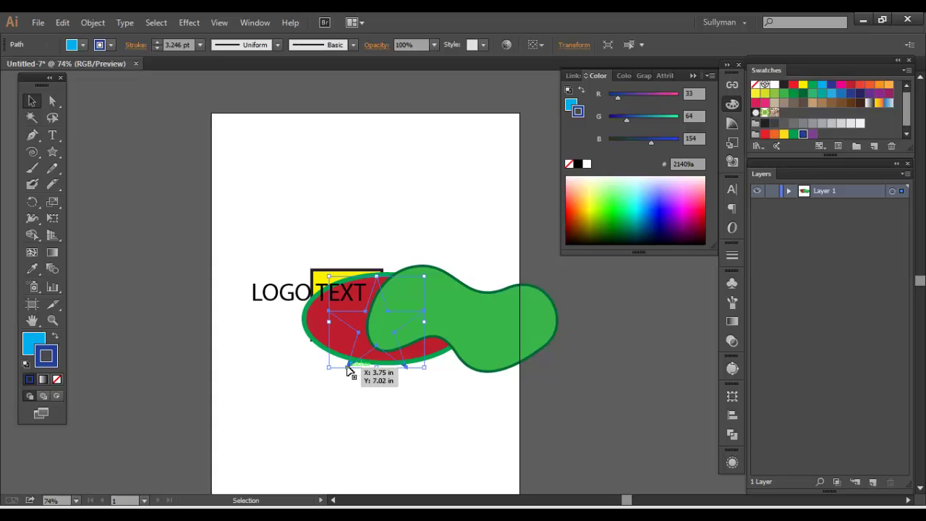
shift+click(321, 269)
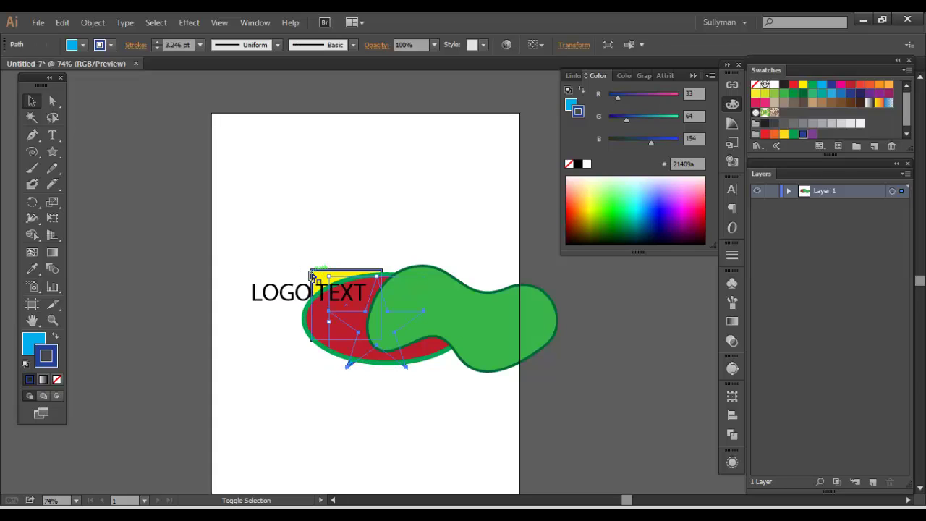
shift+click(278, 293)
shift+click(316, 271)
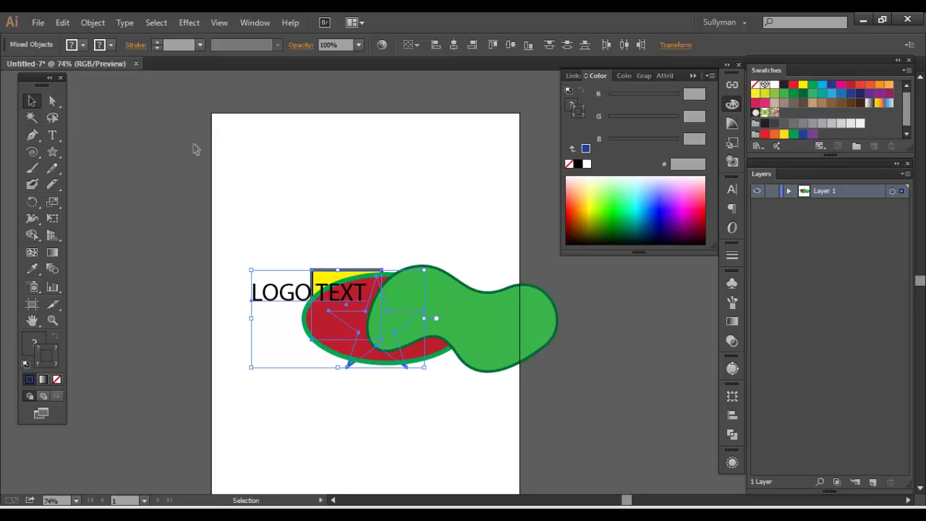
click(98, 23)
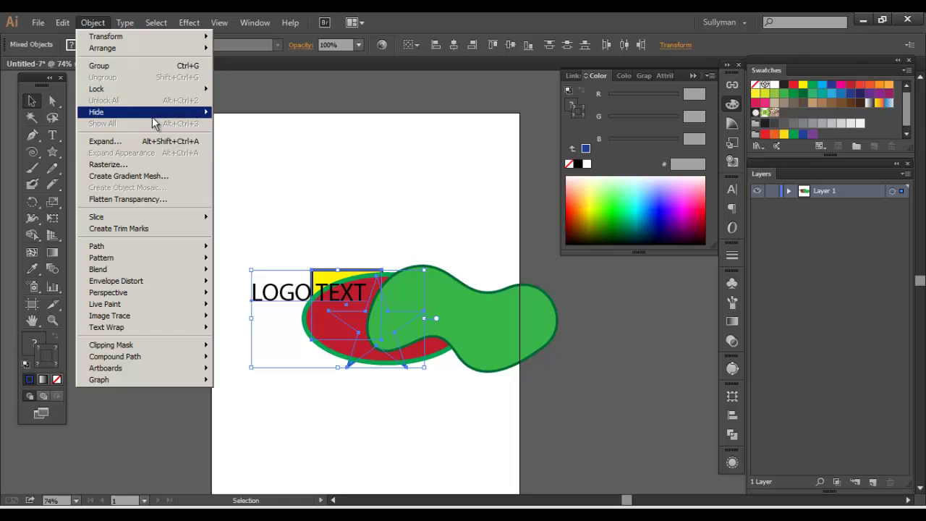
Group the LOGO TEXT, square and star and position the group above the red ellipse and green blob.
click(142, 65)
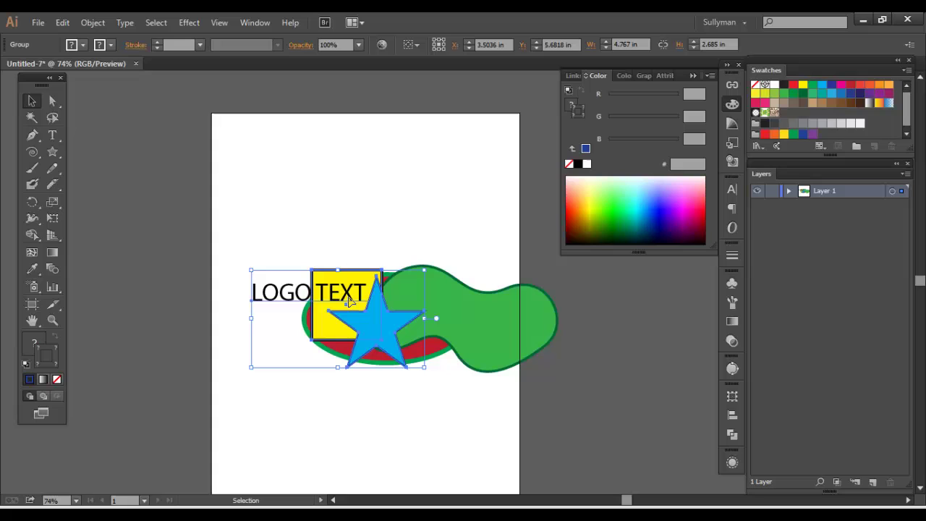
drag(337, 317, 377, 183)
click(288, 277)
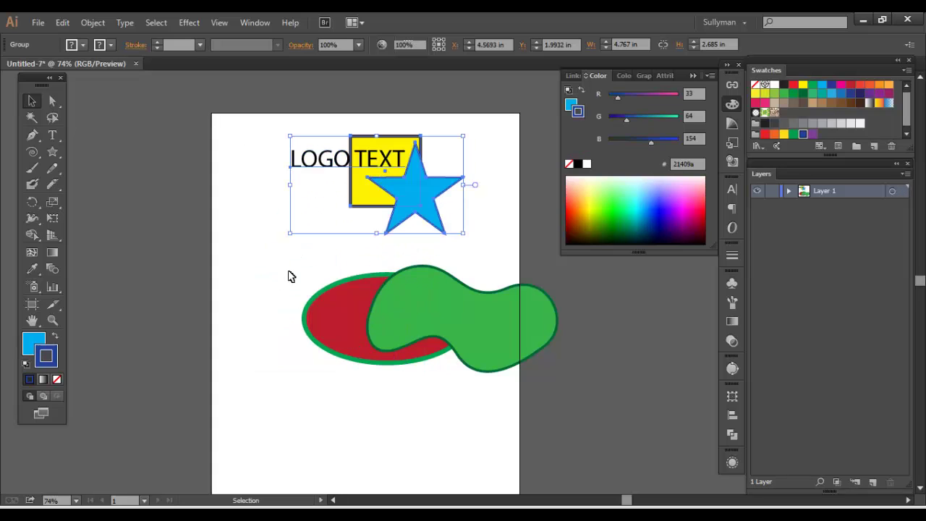
click(440, 231)
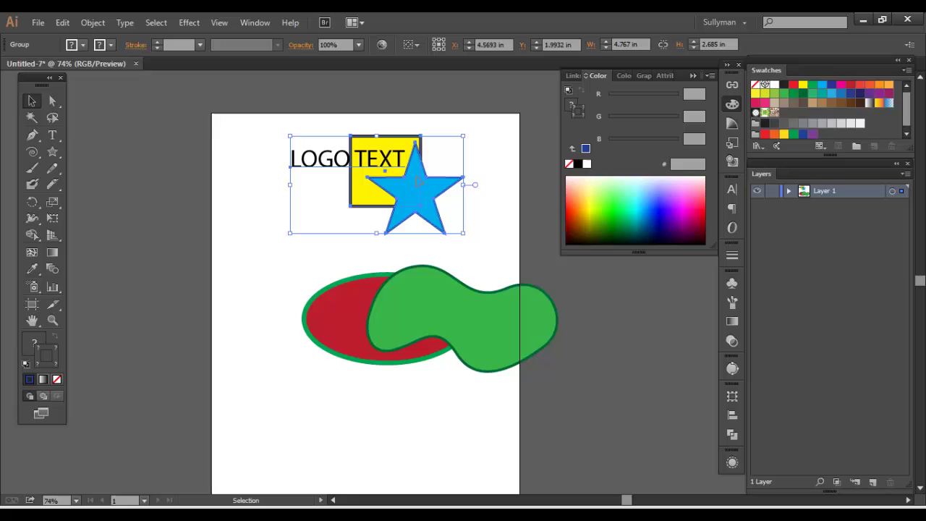
drag(449, 181, 420, 214)
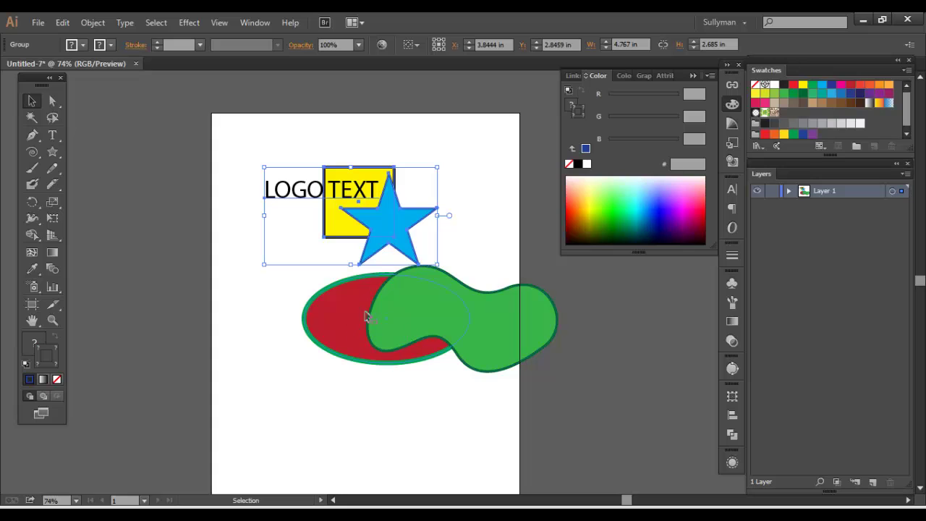
drag(335, 214, 339, 196)
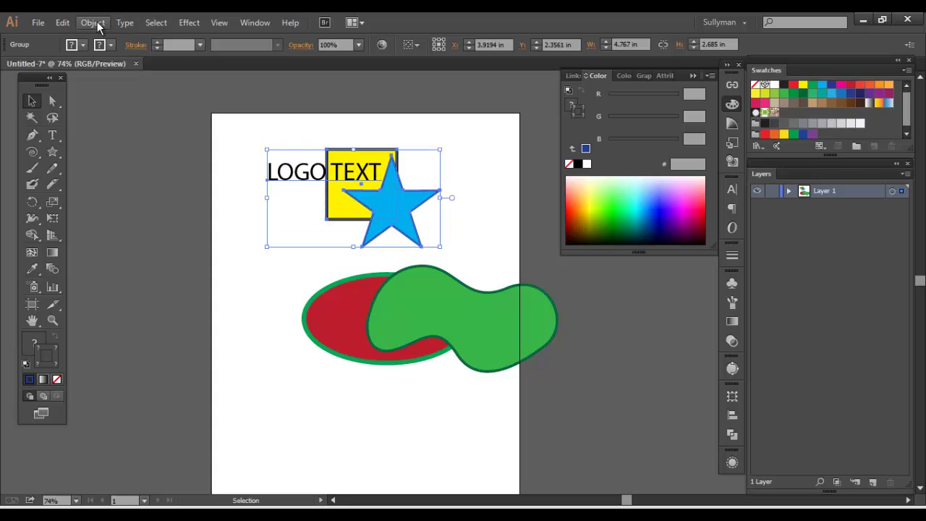
Ungroup the logo, slide the blue star left under LOGO, and marquee-select all pieces.
click(94, 23)
click(138, 77)
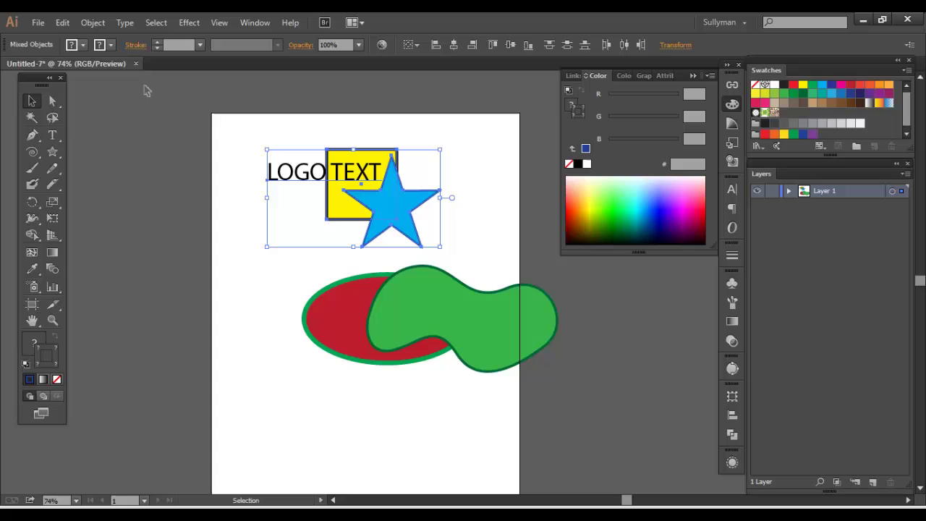
click(265, 120)
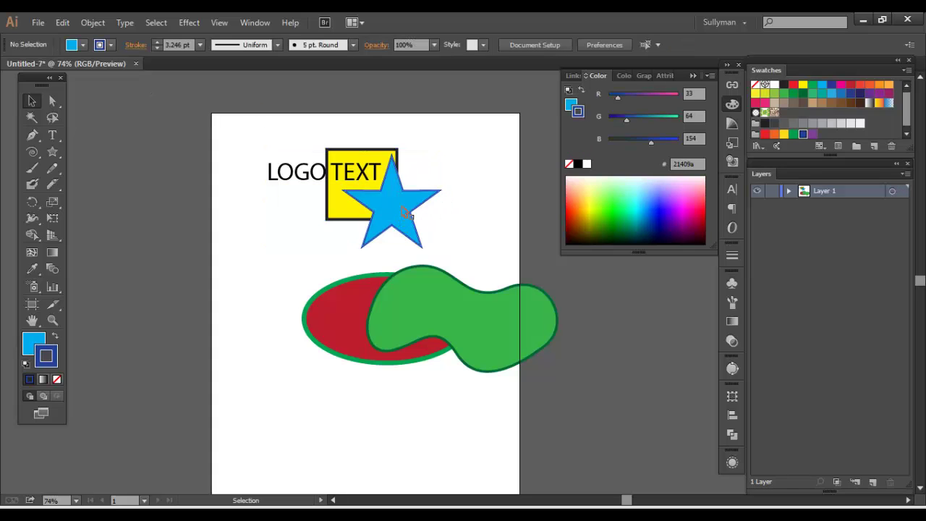
drag(407, 213, 343, 213)
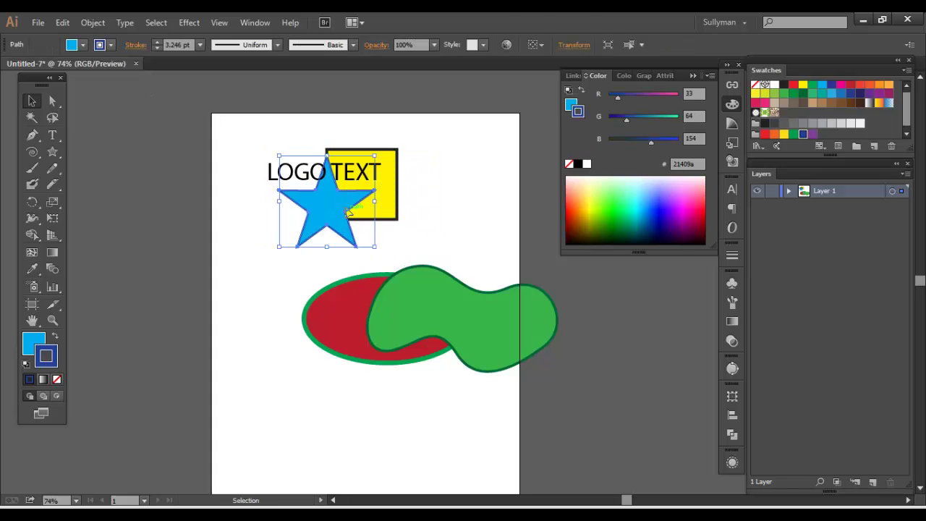
click(234, 139)
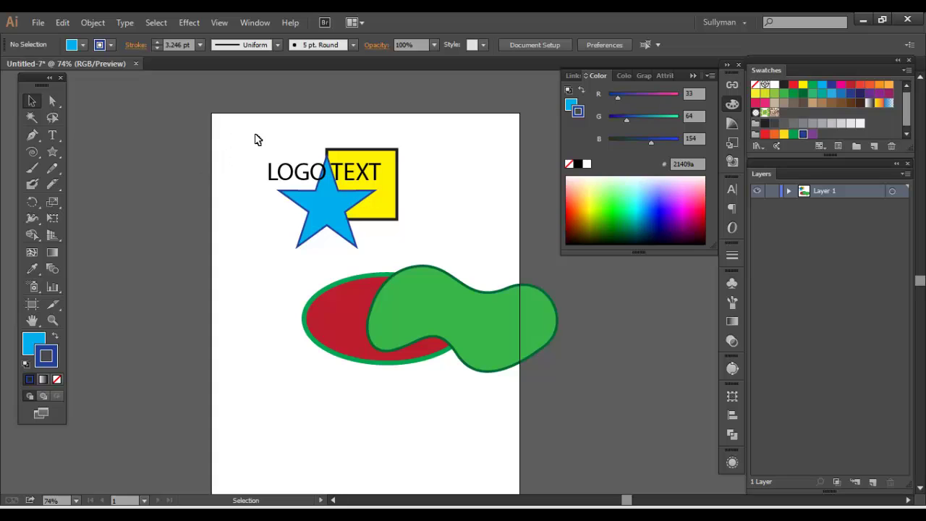
drag(255, 138, 433, 236)
Regroup the logo pieces and drag the group down onto the red ellipse.
click(93, 22)
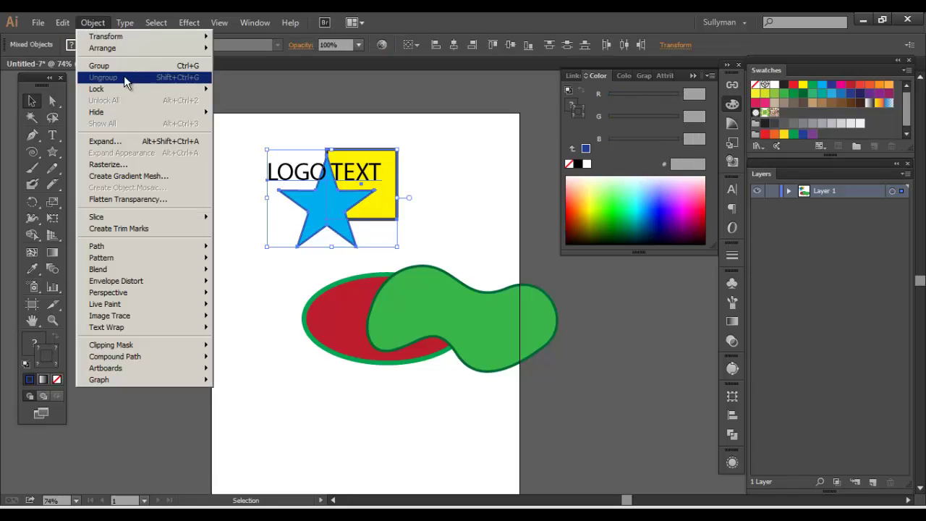
click(120, 65)
click(296, 155)
click(313, 237)
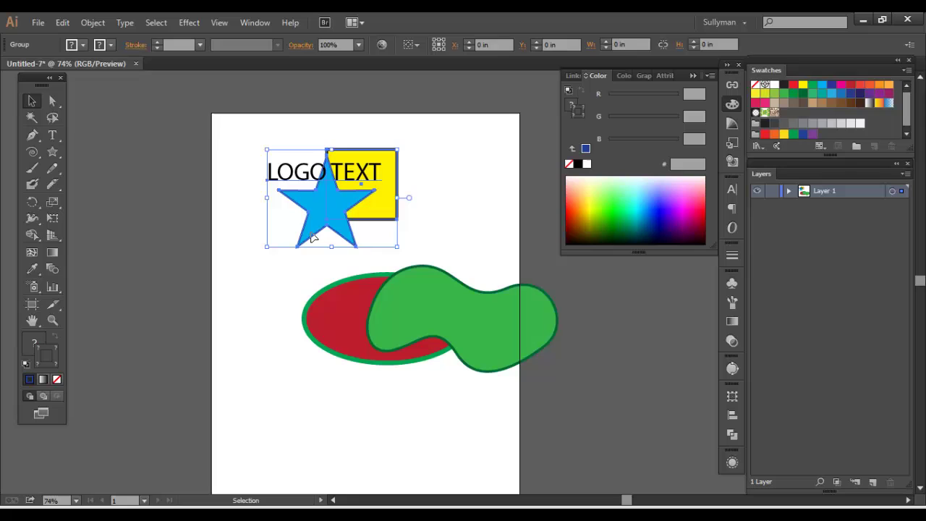
drag(313, 237, 275, 362)
mouse_move(277, 329)
mouse_down()
mouse_move(286, 309)
mouse_move(288, 327)
mouse_up()
Send the logo group backward, then to the back, and move it up and right.
click(93, 22)
mouse_move(101, 39)
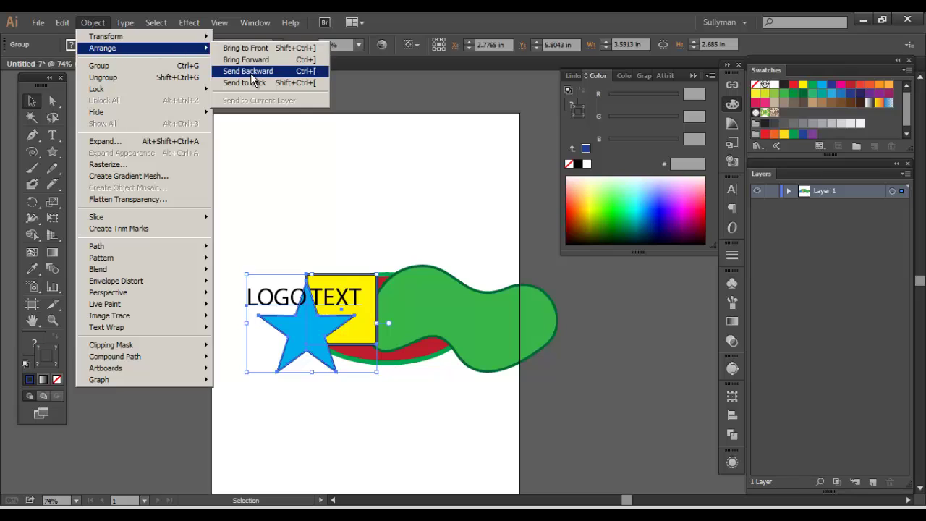
click(252, 70)
click(98, 22)
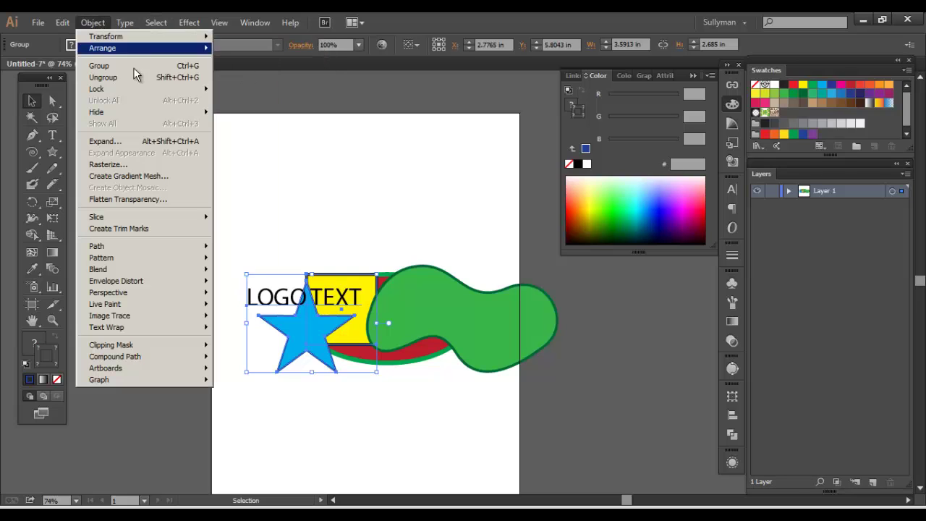
mouse_move(178, 48)
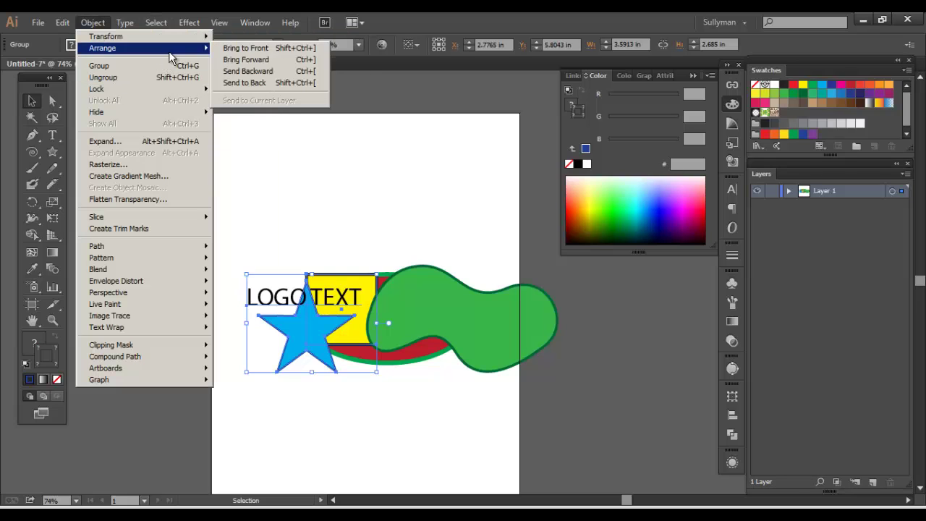
click(271, 84)
drag(332, 279, 407, 185)
click(308, 176)
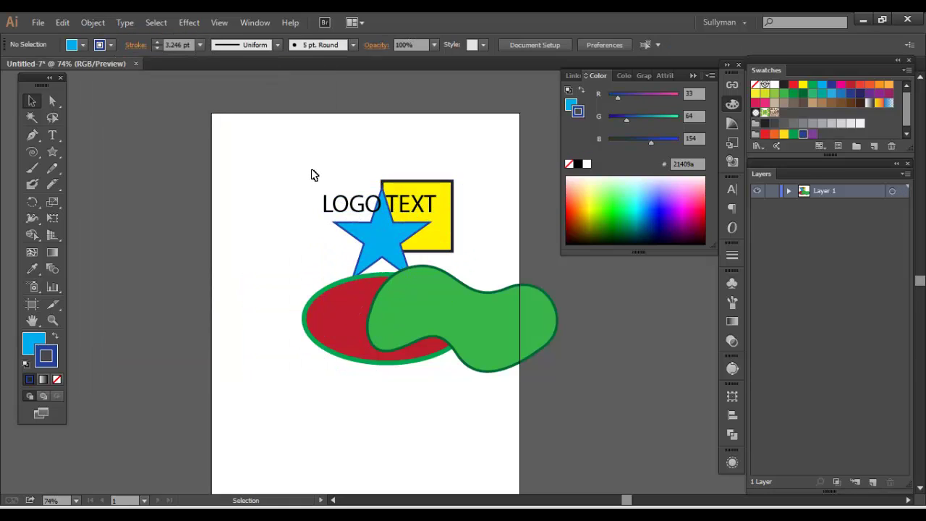
Shift the green blob up-left over the ellipse and drop the logo group below the ellipse near the page bottom.
drag(414, 290, 353, 231)
drag(452, 270, 371, 272)
drag(461, 211, 432, 409)
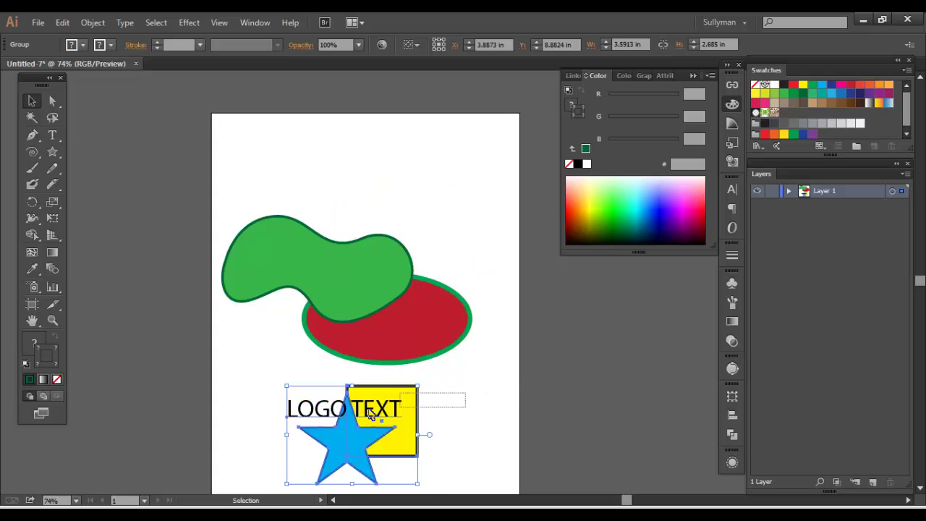
drag(362, 427, 388, 178)
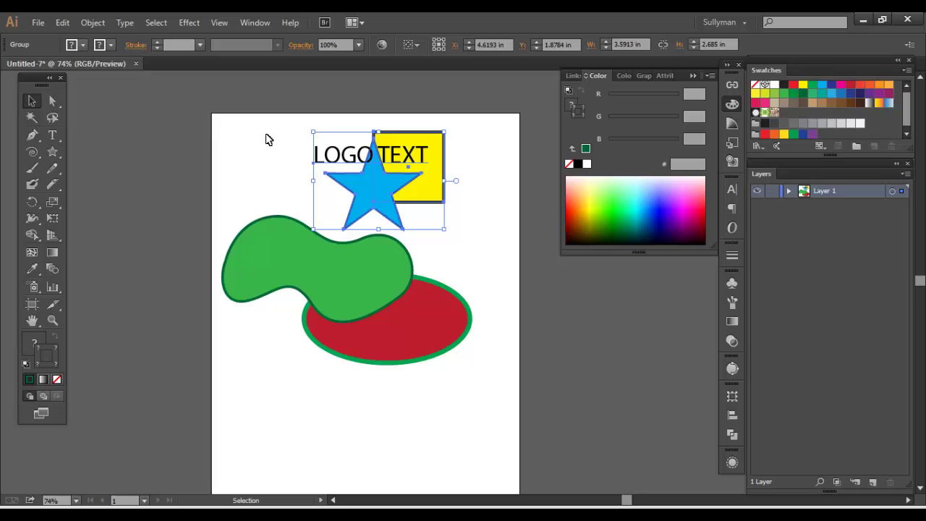
drag(269, 139, 456, 201)
drag(391, 153, 384, 402)
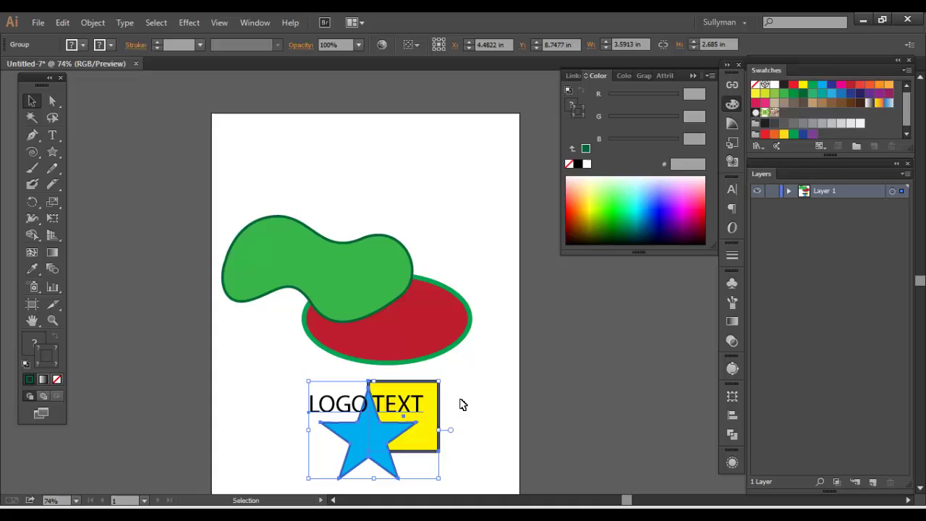
Ungroup the logo and drag the blue star alone to the top right of the page.
click(93, 23)
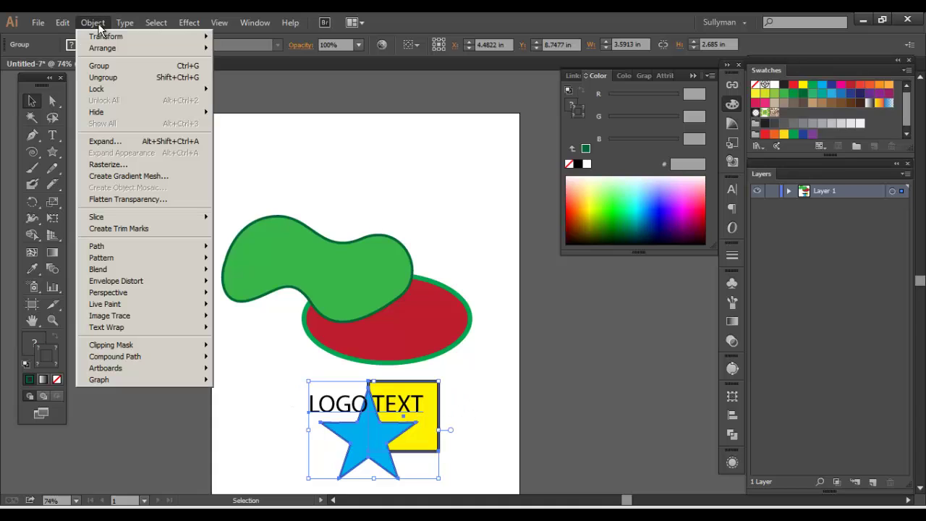
click(103, 77)
click(325, 436)
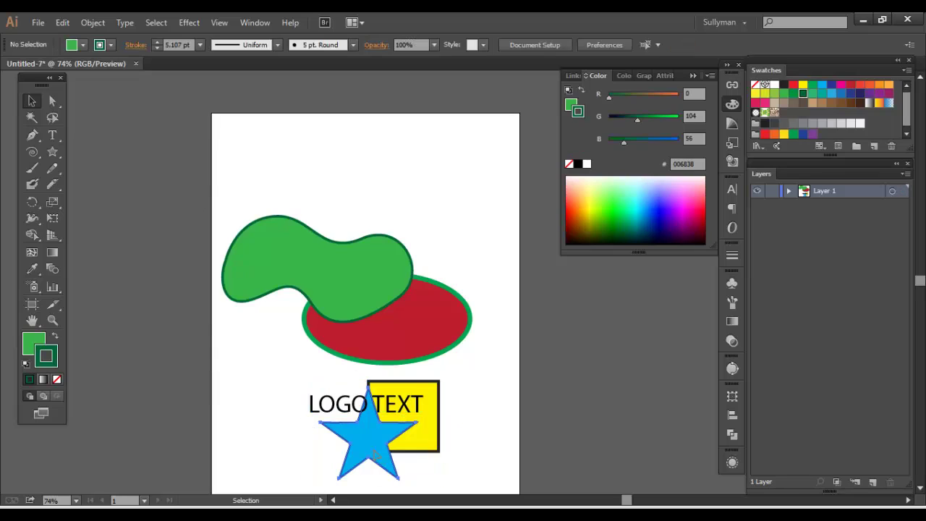
drag(375, 454, 408, 179)
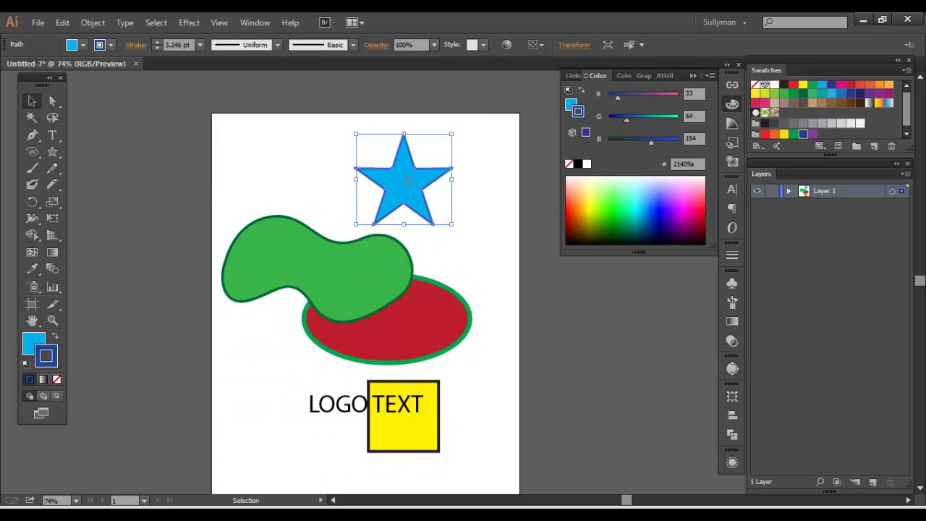
click(231, 127)
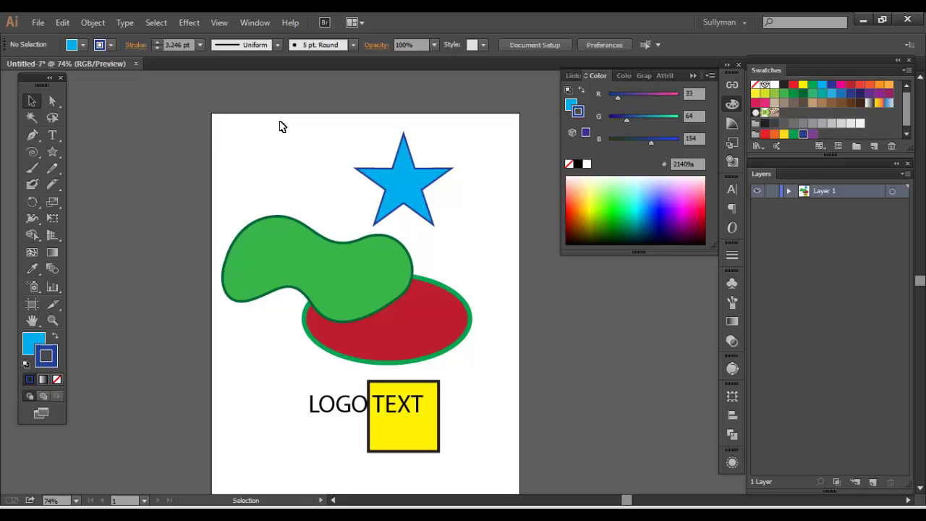